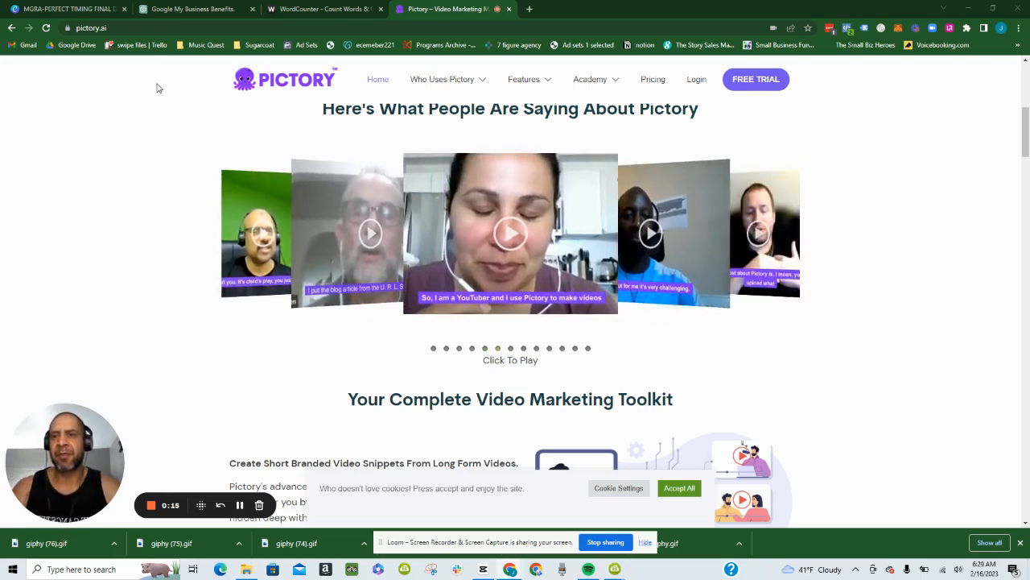
- Review the 1000-word YouTube script about the benefits of Google My Business in the ChatGPT conversation
click(190, 10)
scroll(230, 127, up, 8)
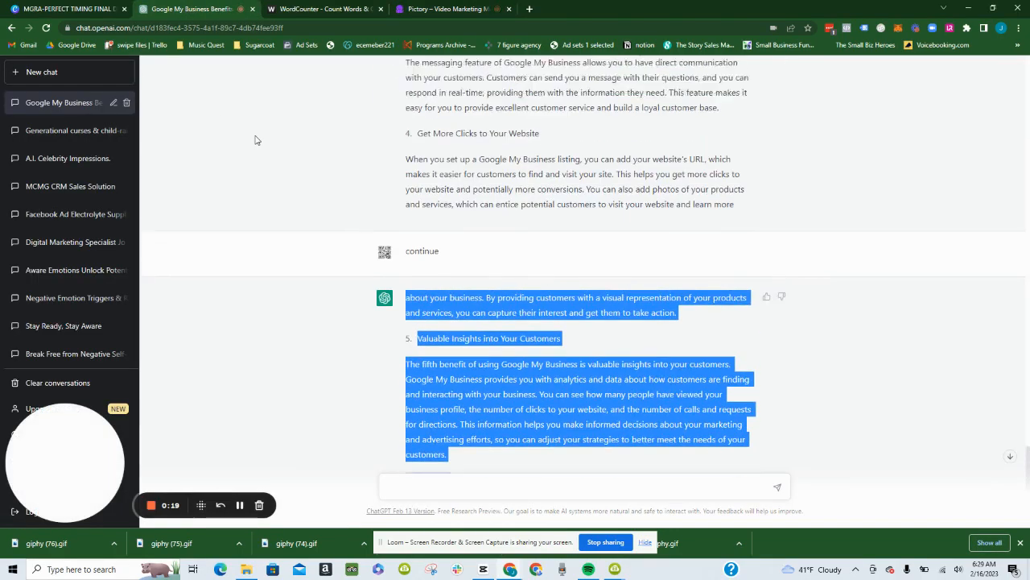
scroll(255, 140, up, 20)
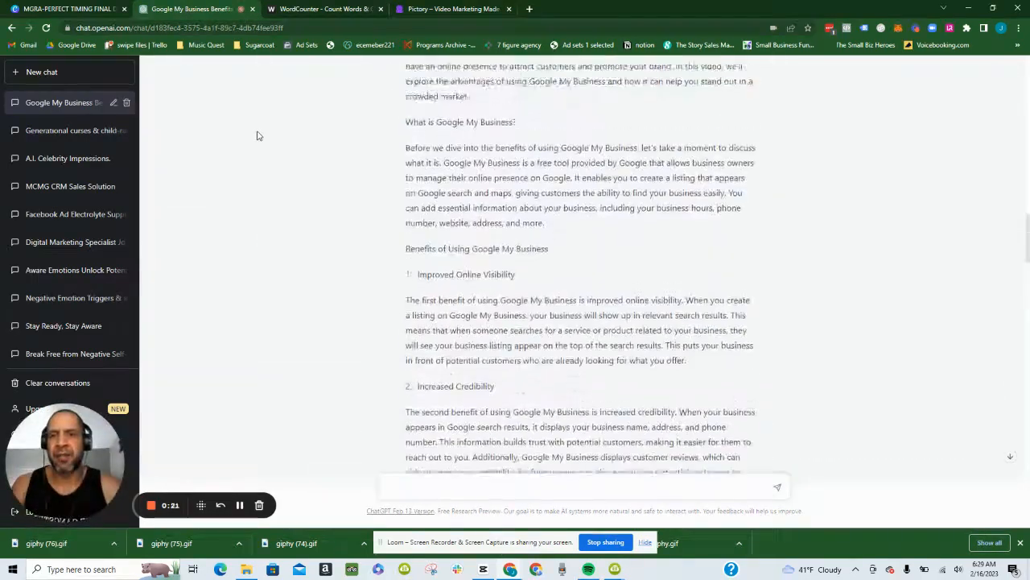
scroll(257, 135, up, 5)
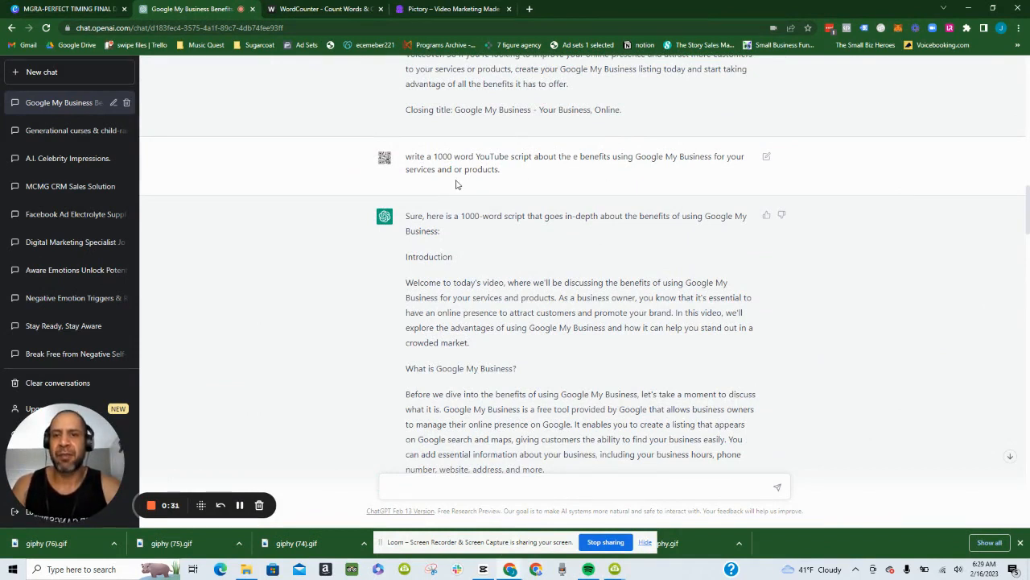
scroll(456, 185, down, 7)
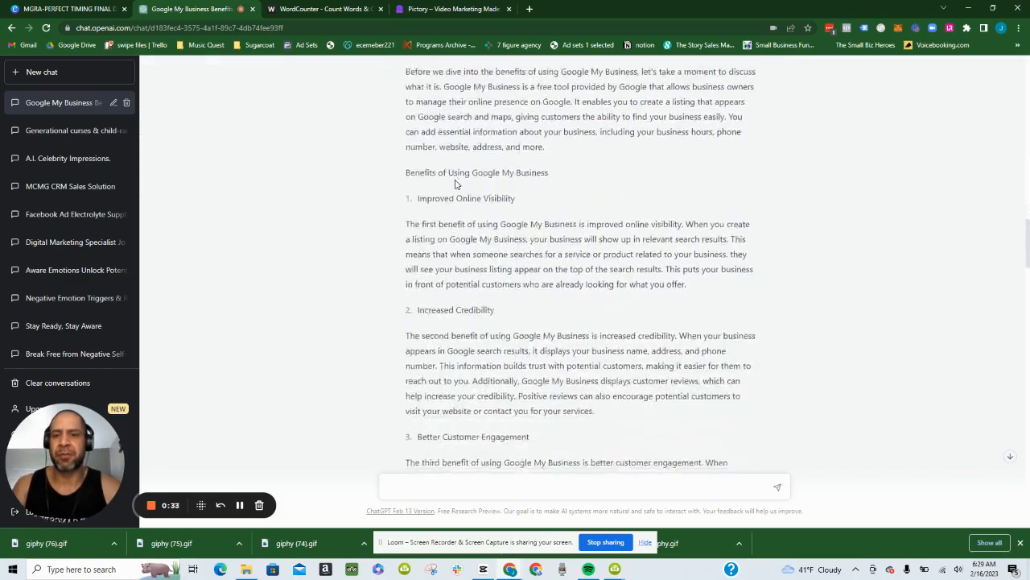
scroll(456, 185, down, 15)
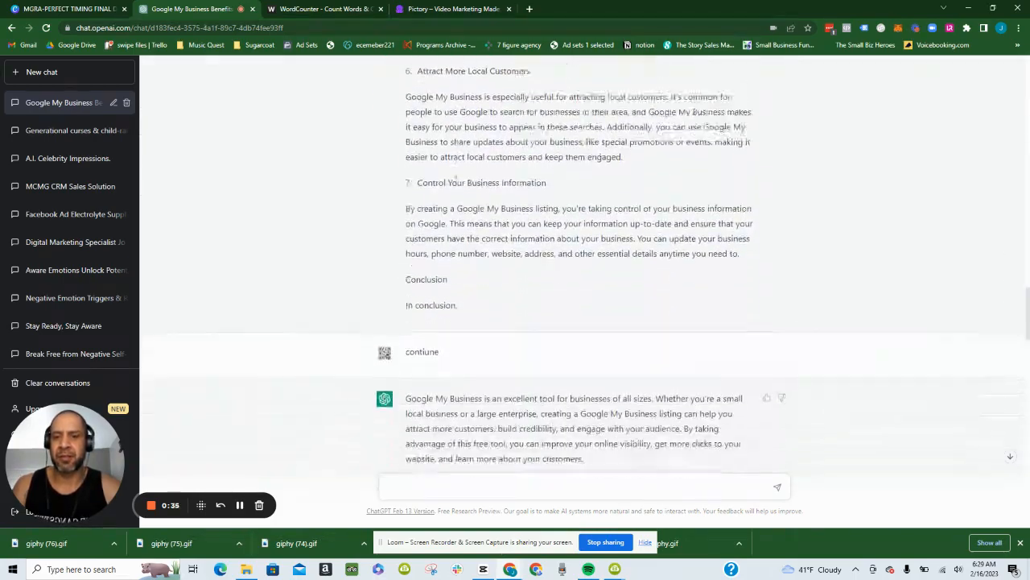
scroll(455, 181, down, 8)
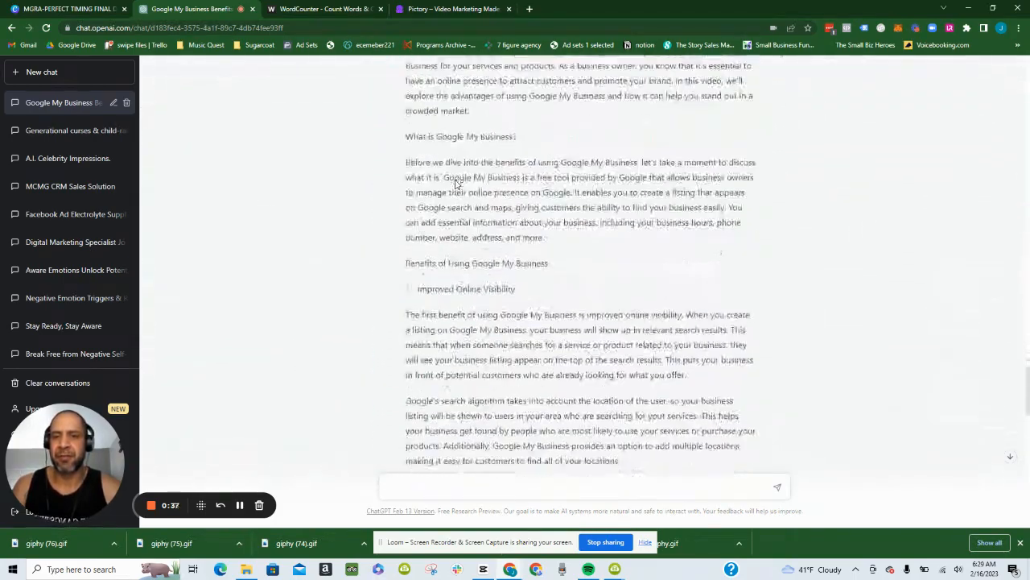
- Switch to WordCounter and copy the full Google My Business script
click(319, 9)
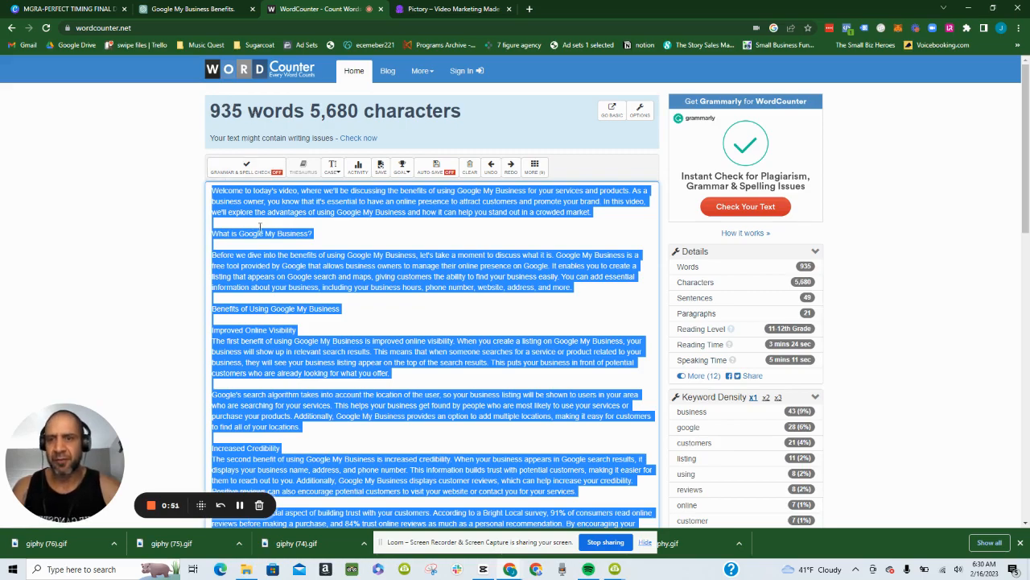
scroll(259, 226, down, 3)
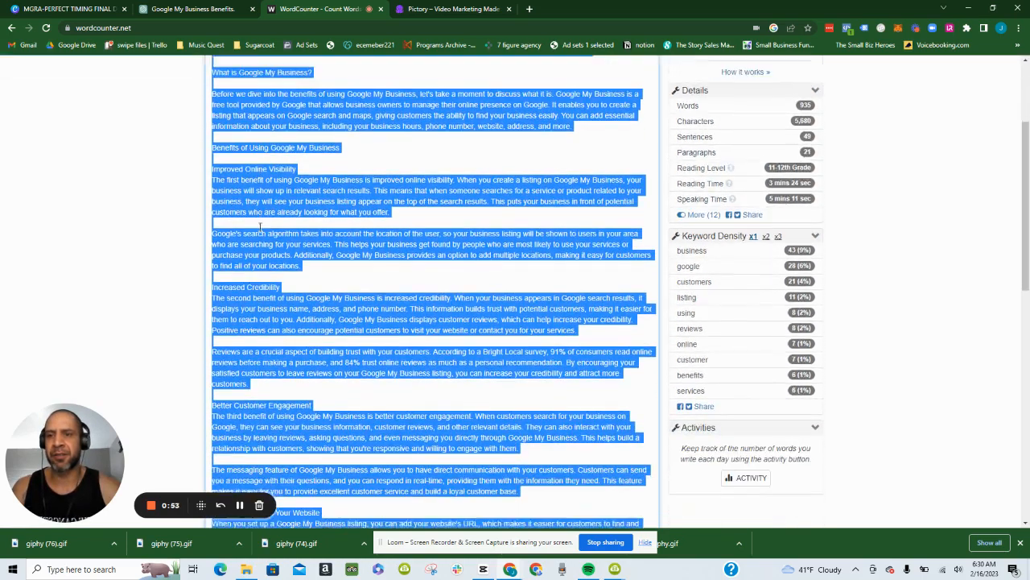
scroll(259, 226, up, 3)
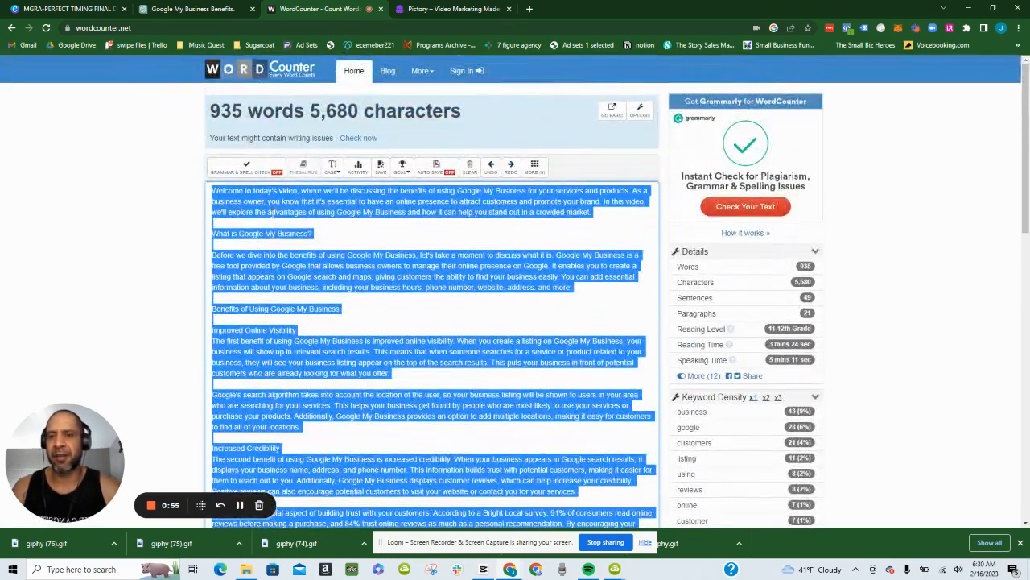
right_click(272, 214)
click(302, 253)
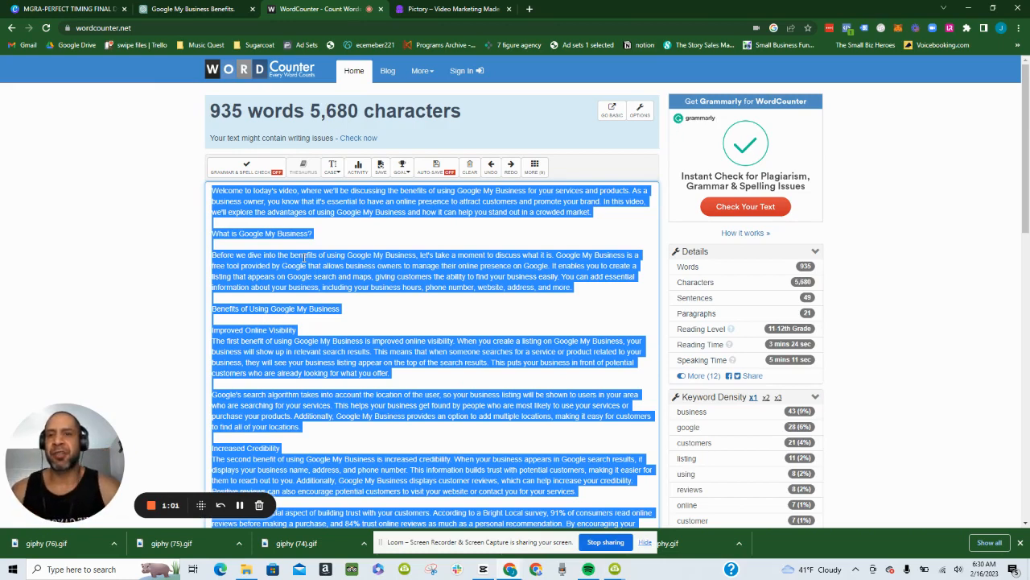
- Switch to Pictory, log in to the account and start a Script to Video project
click(435, 8)
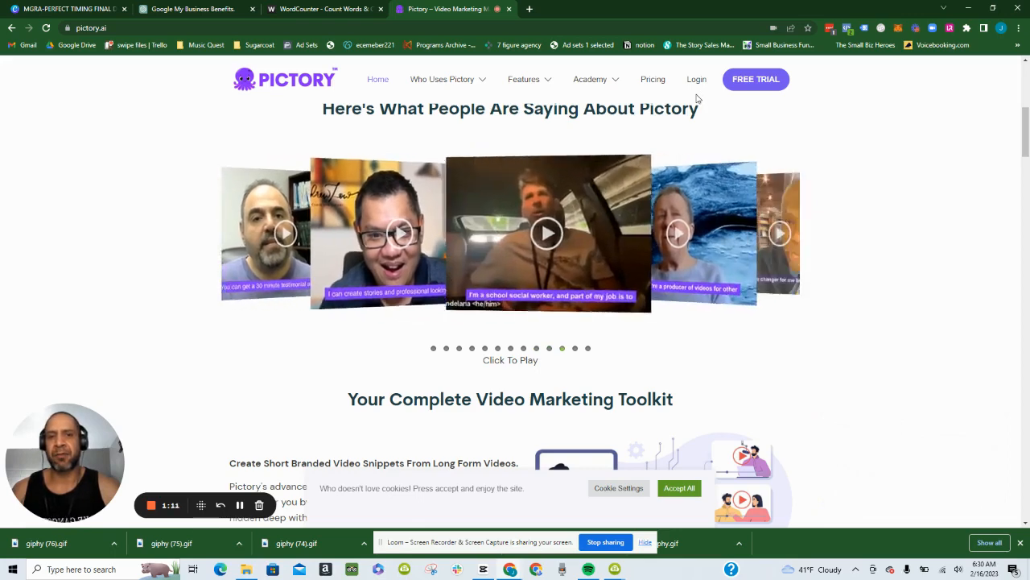
click(703, 85)
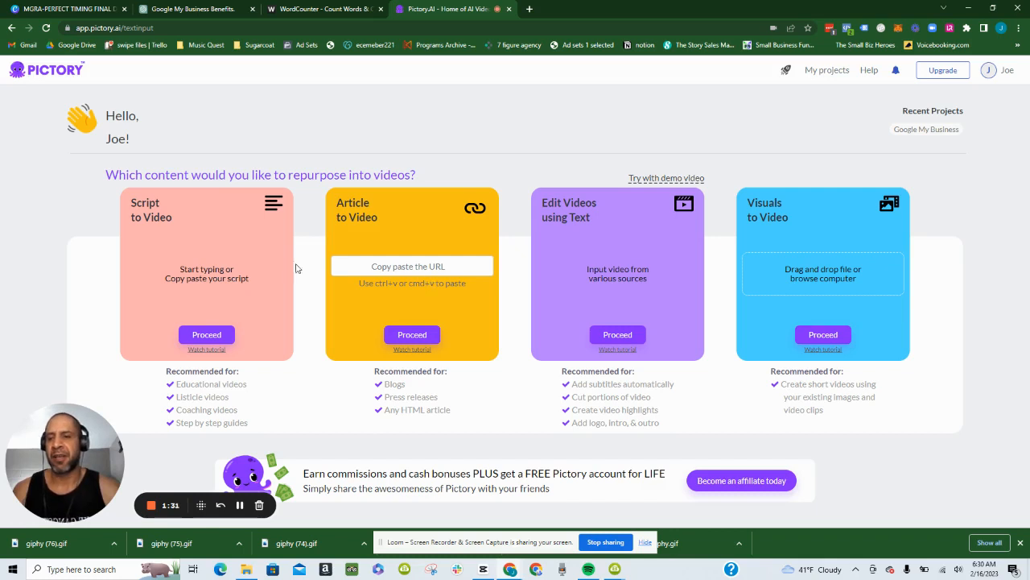
click(205, 335)
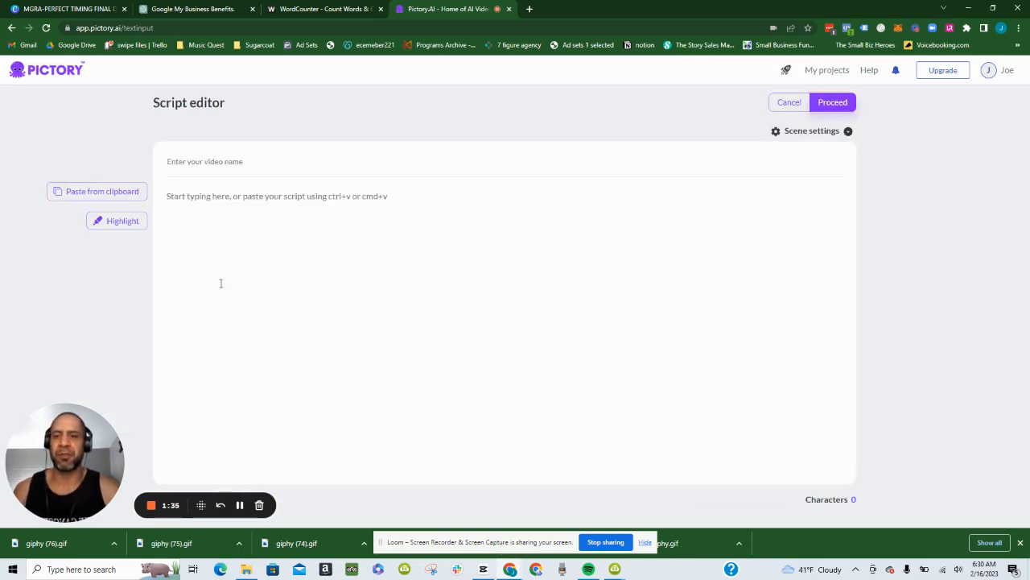
- Paste the copied script into the script editor, name the video "Google My Business" and proceed to template selection
click(239, 202)
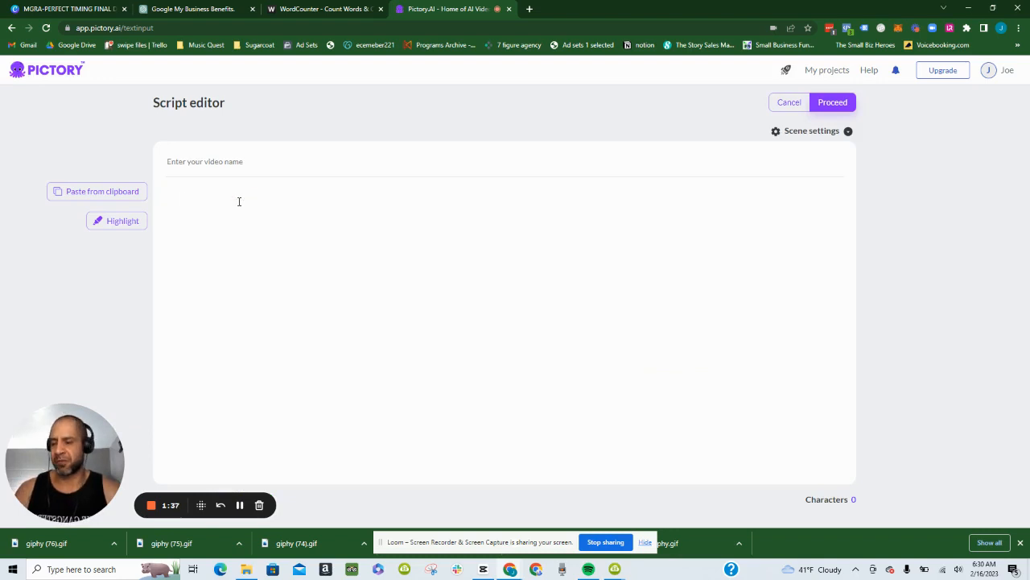
key(ctrl+v)
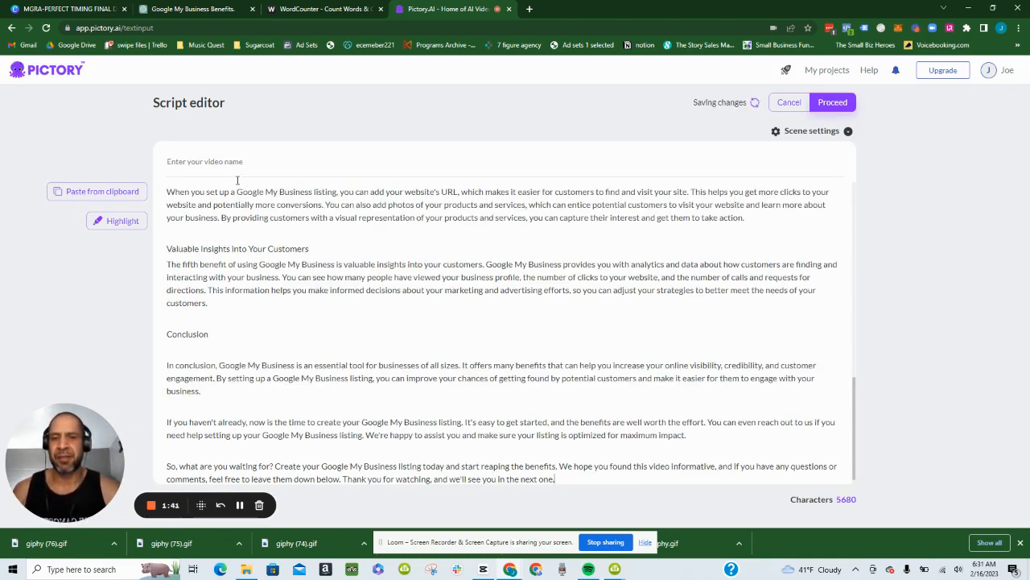
click(247, 164)
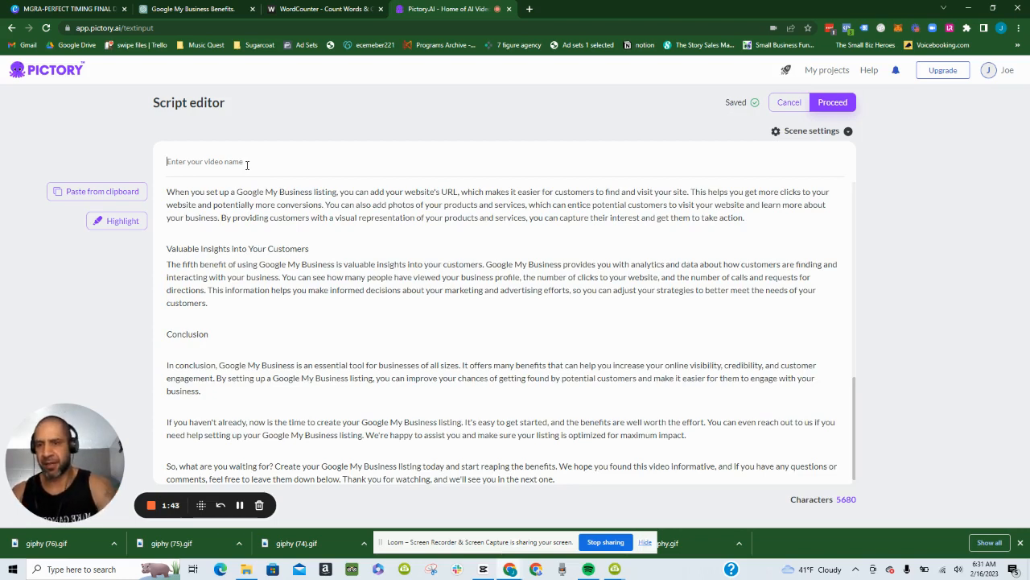
text(G)
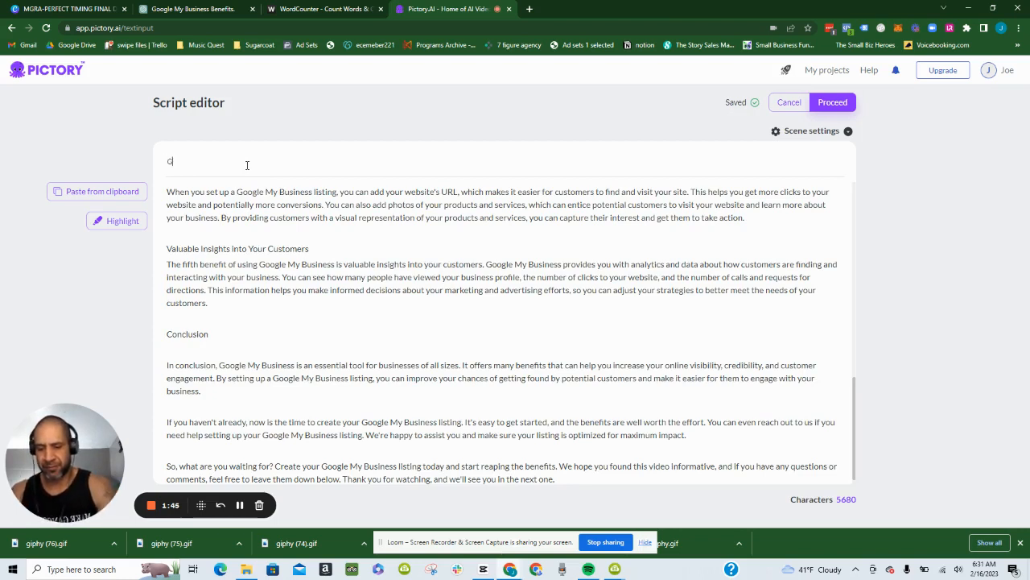
text(oogle My Business)
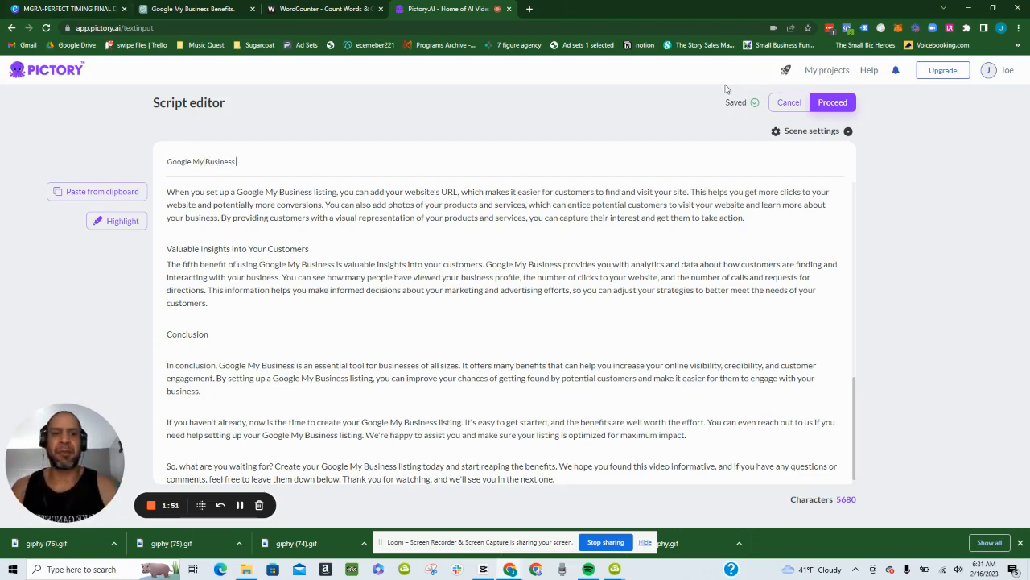
click(834, 103)
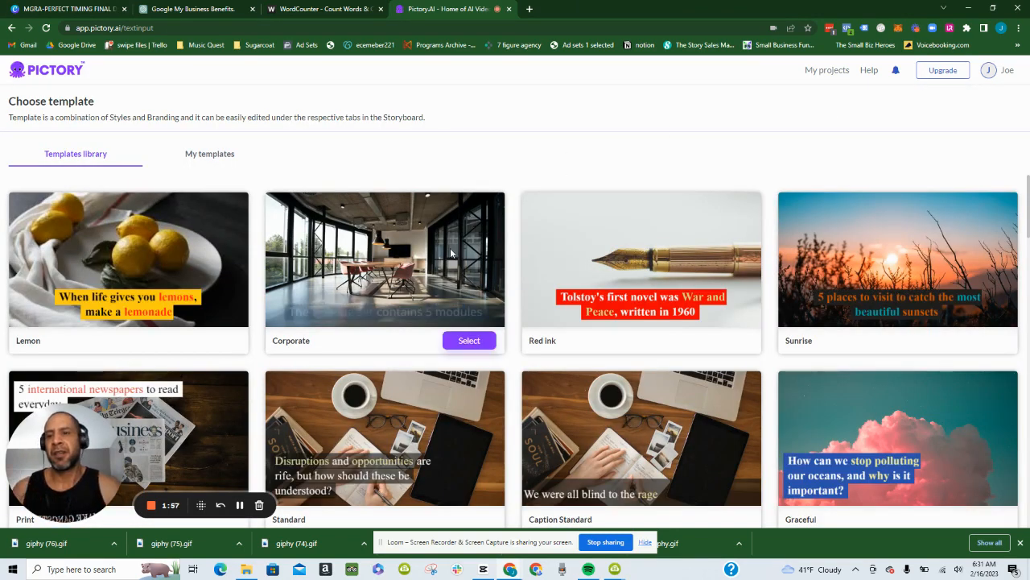
- Browse the templates library and create the storyboard with the Corporate template in 16:9 aspect ratio
scroll(452, 255, down, 3)
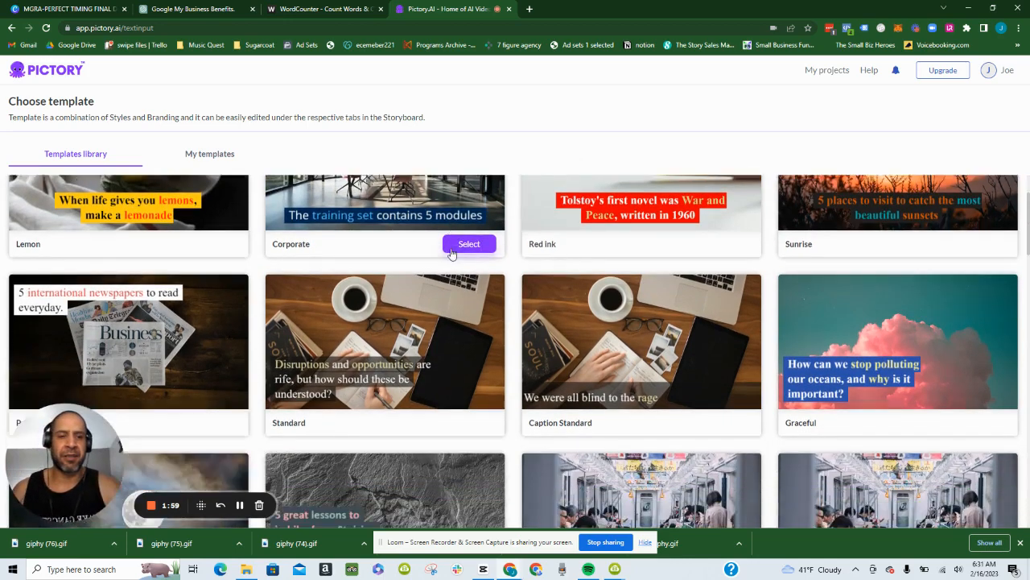
scroll(452, 255, down, 4)
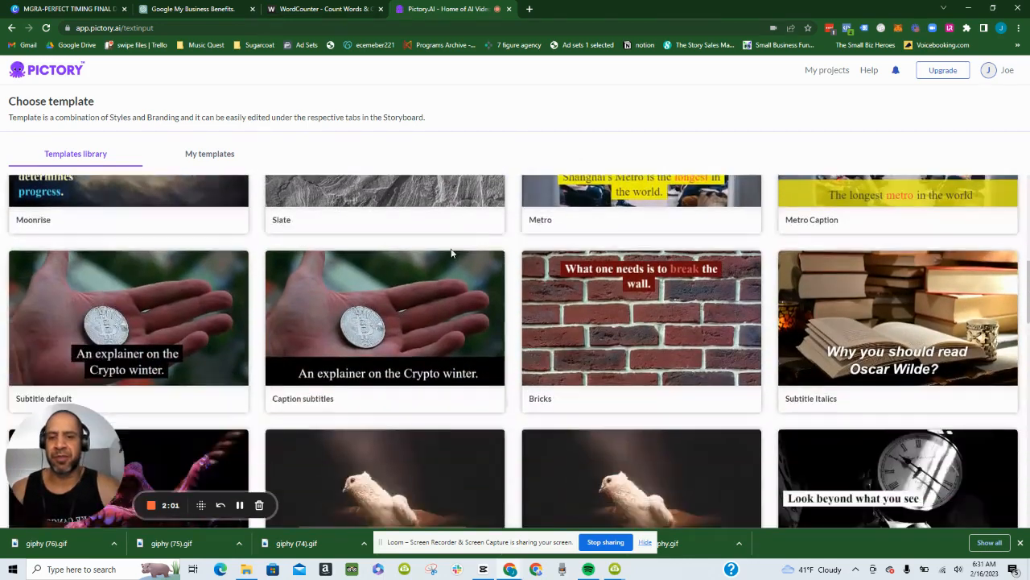
scroll(451, 254, down, 1)
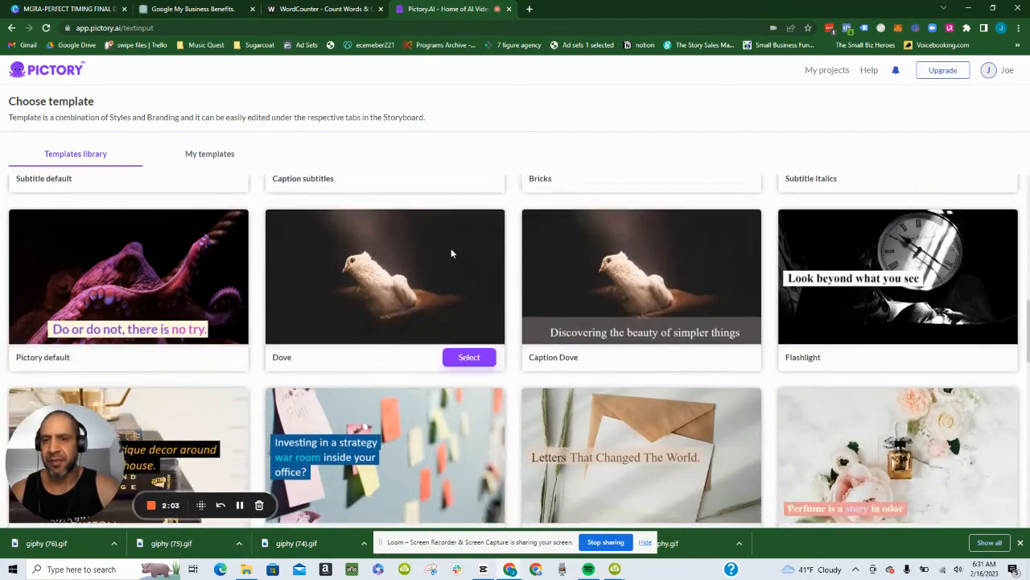
scroll(452, 253, up, 1)
scroll(451, 254, down, 1)
scroll(451, 253, down, 4)
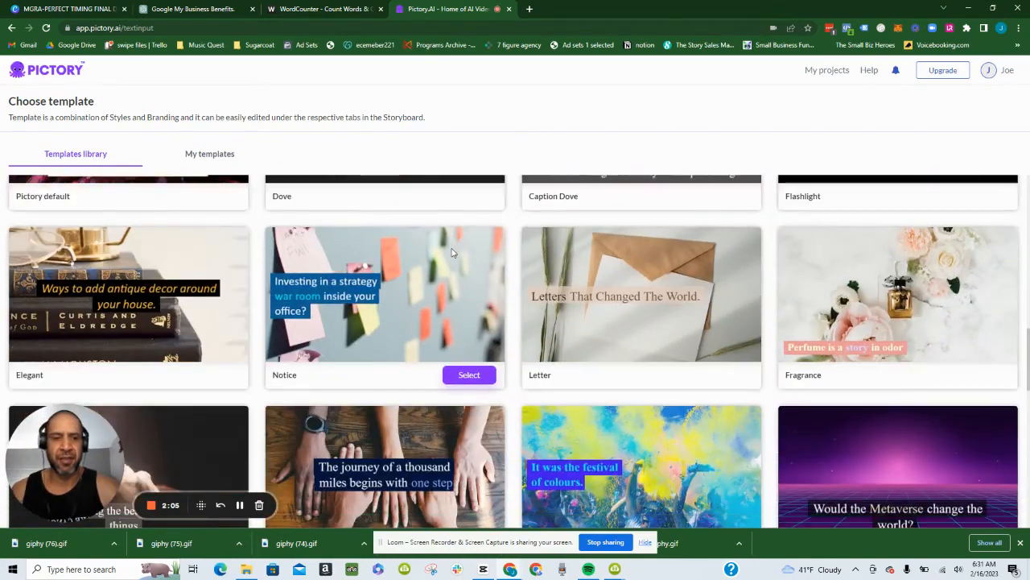
scroll(451, 253, up, 2)
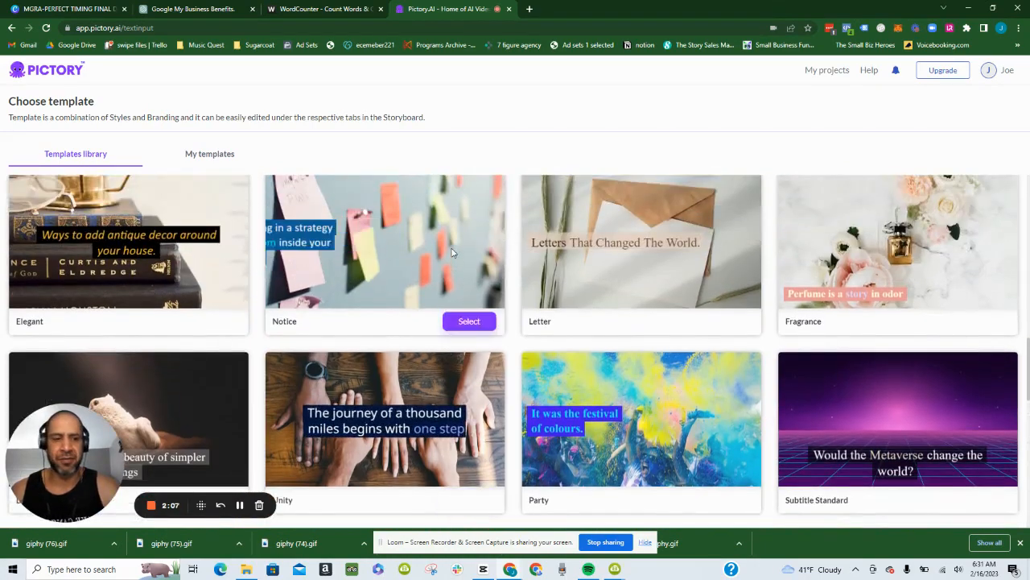
scroll(454, 251, up, 3)
scroll(454, 248, up, 5)
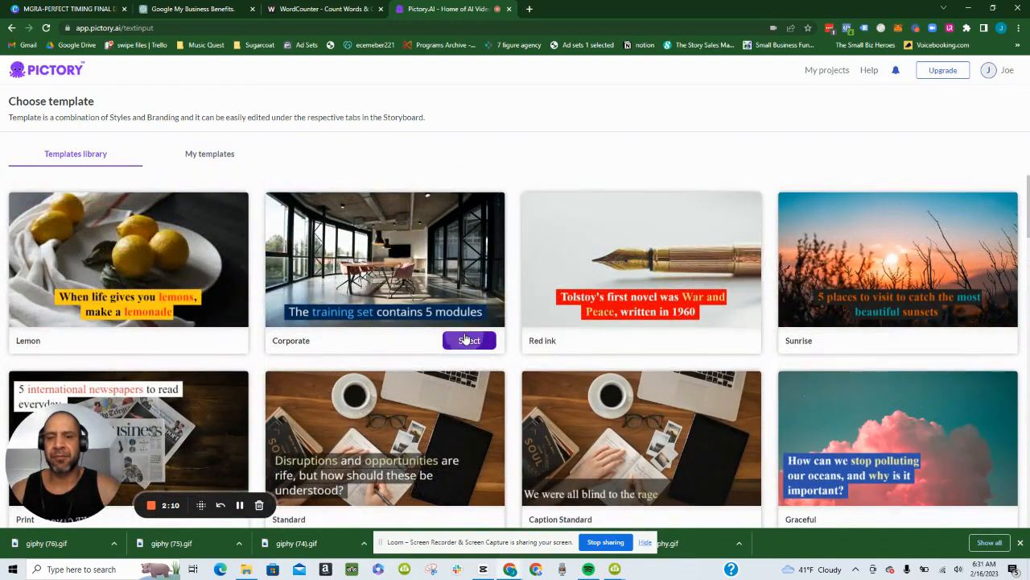
click(470, 342)
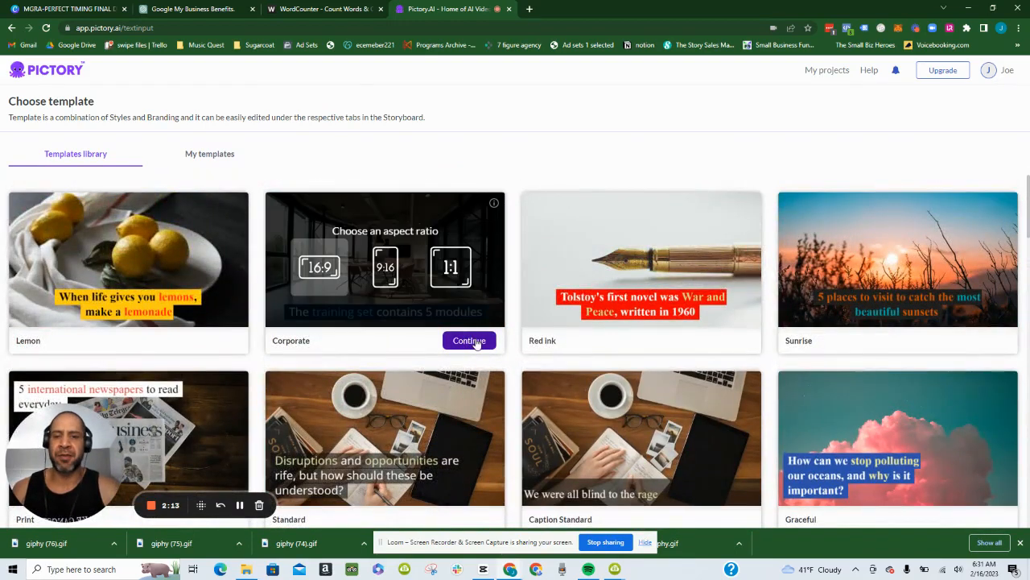
click(477, 341)
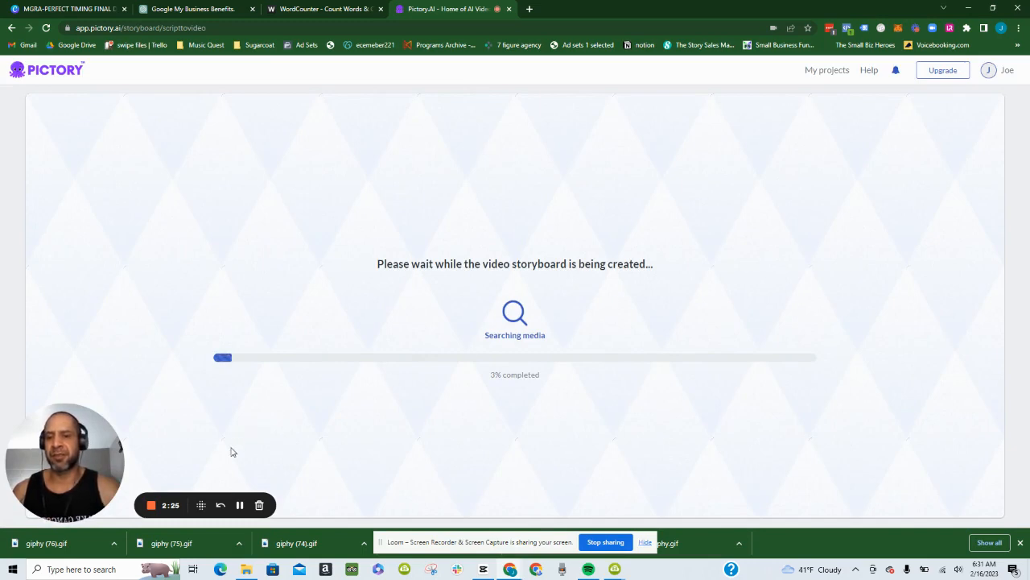
click(239, 505)
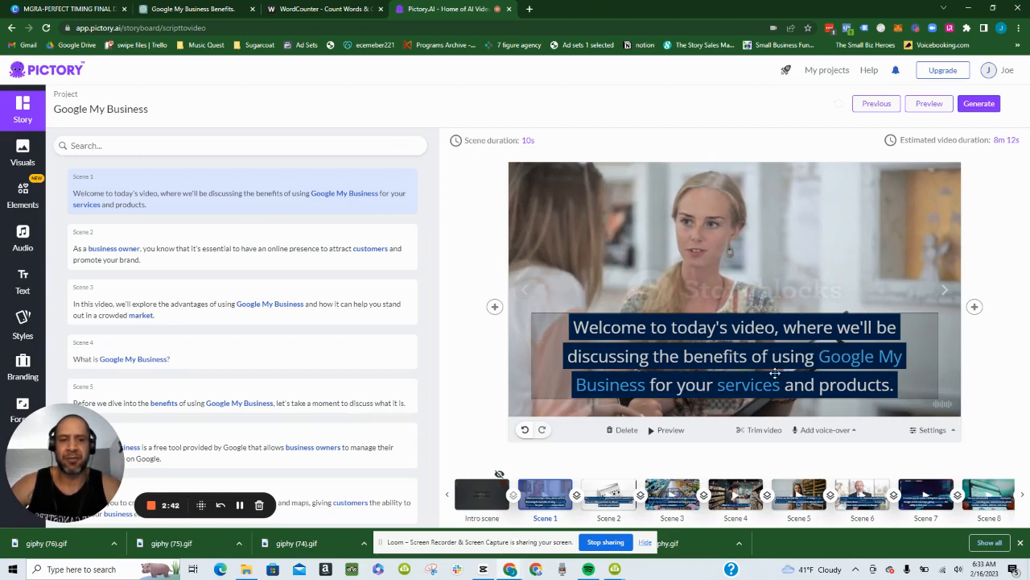
- Select scene 2 in the storyboard and look through the available stickers, library visuals and background music tracks
click(176, 258)
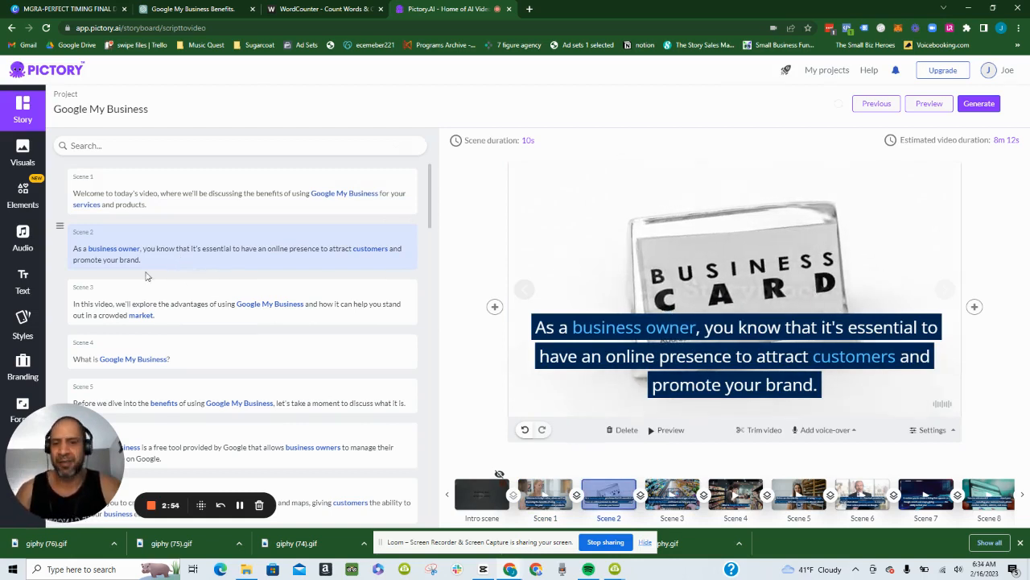
scroll(150, 276, down, 1)
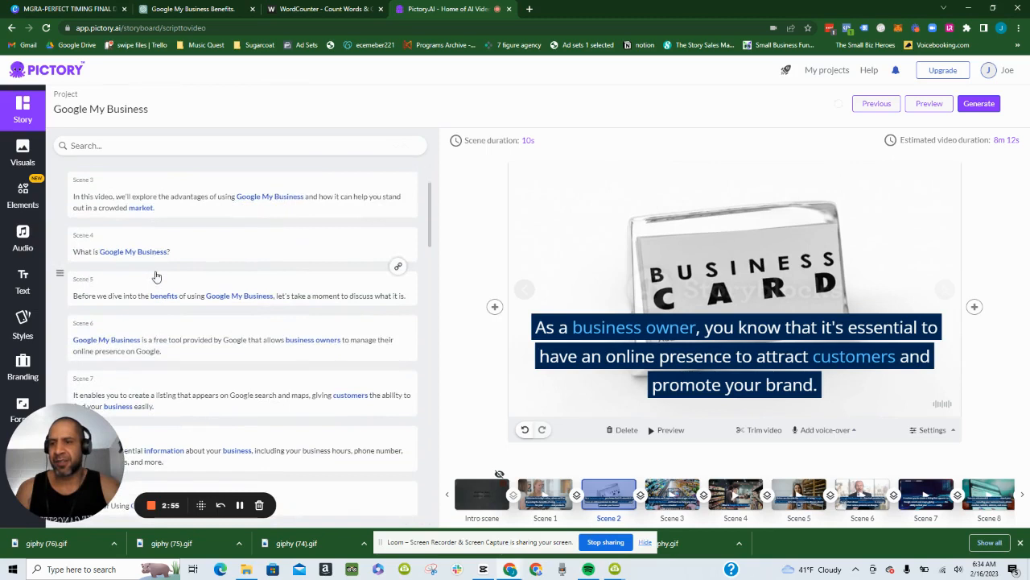
click(22, 198)
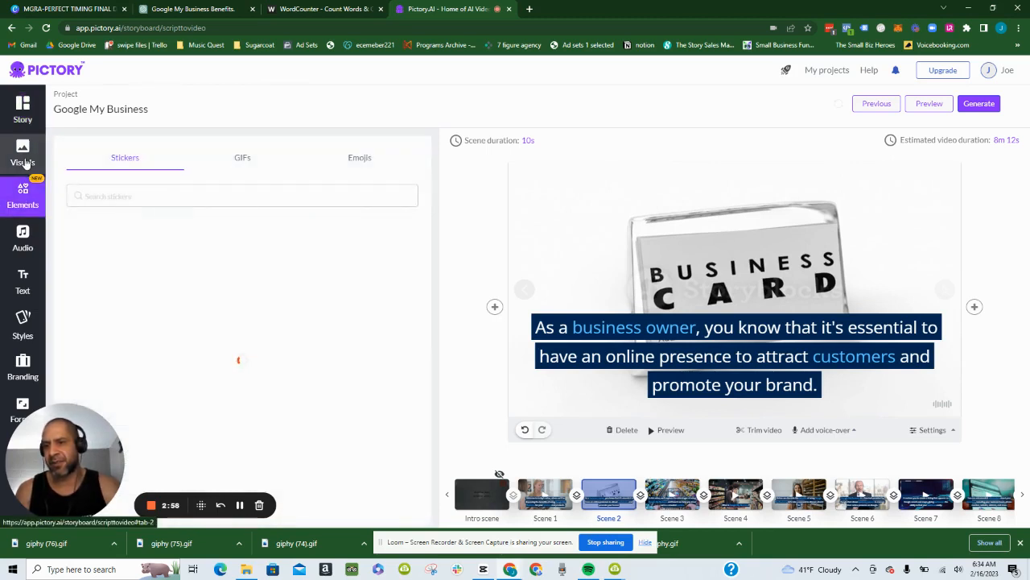
click(23, 154)
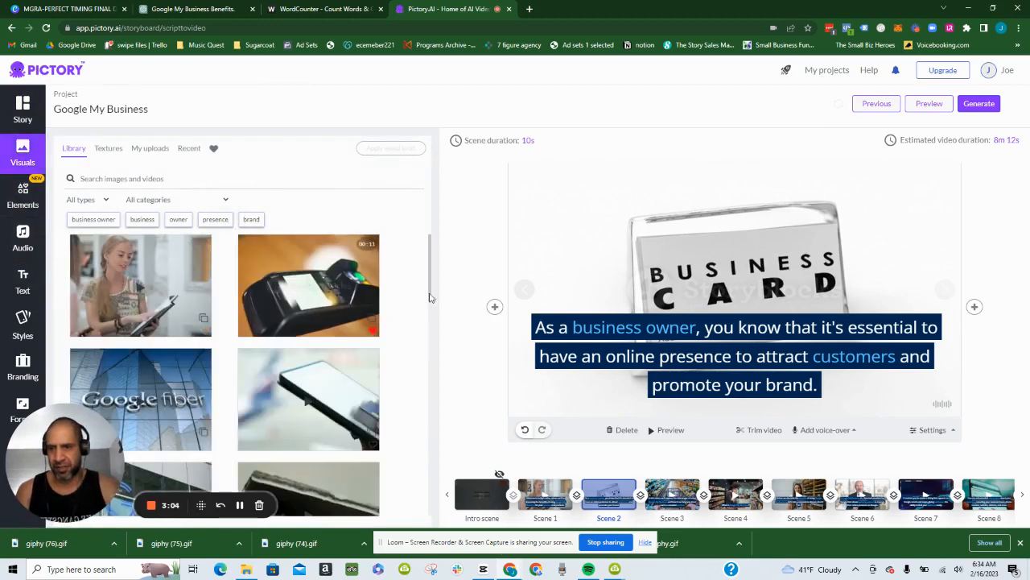
click(22, 242)
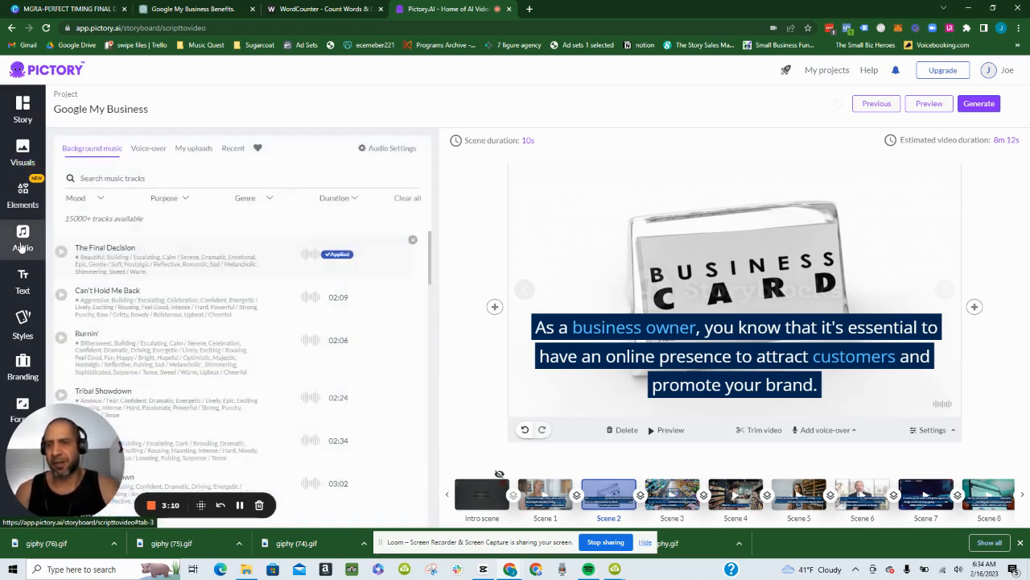
scroll(354, 345, down, 3)
scroll(248, 346, up, 3)
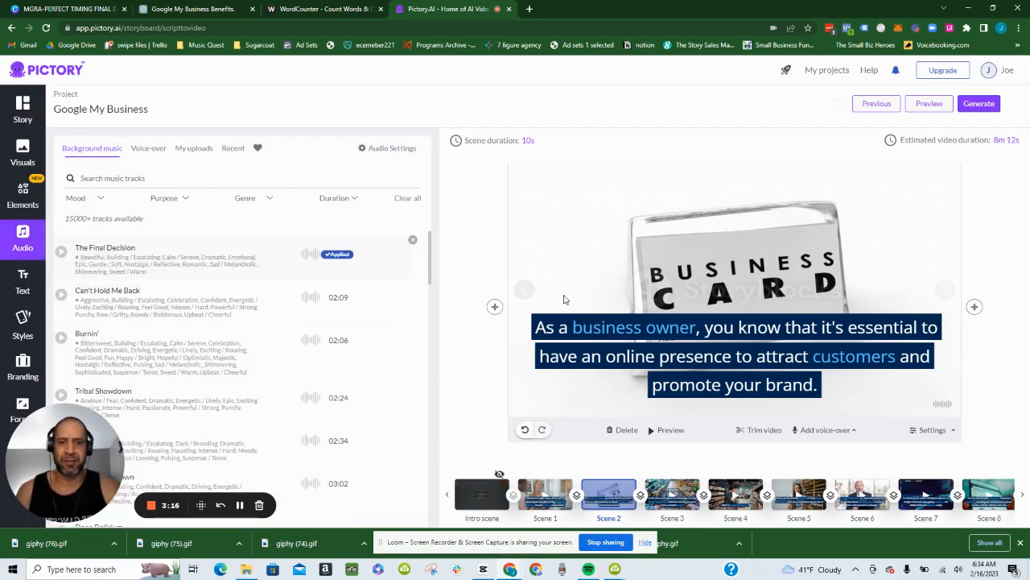
scroll(598, 322, down, 1)
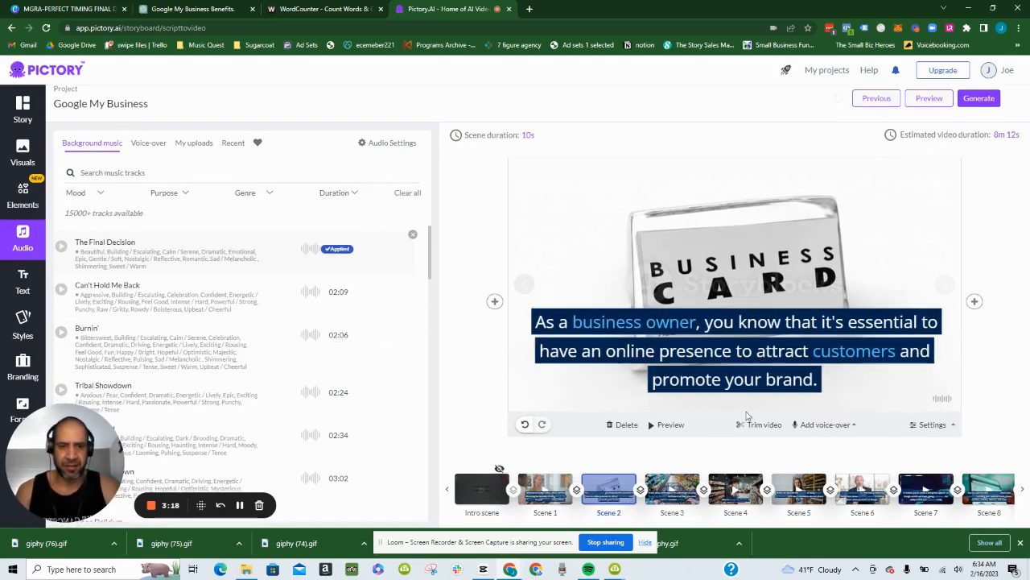
- Preview scene 2, look through the story's scene texts and check the scene's voice-over options
click(667, 424)
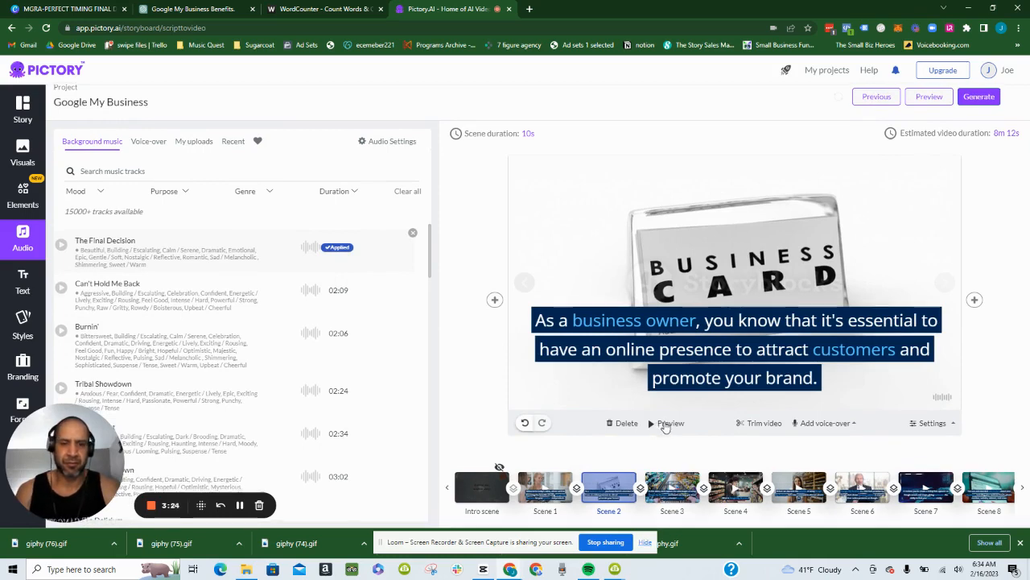
click(22, 118)
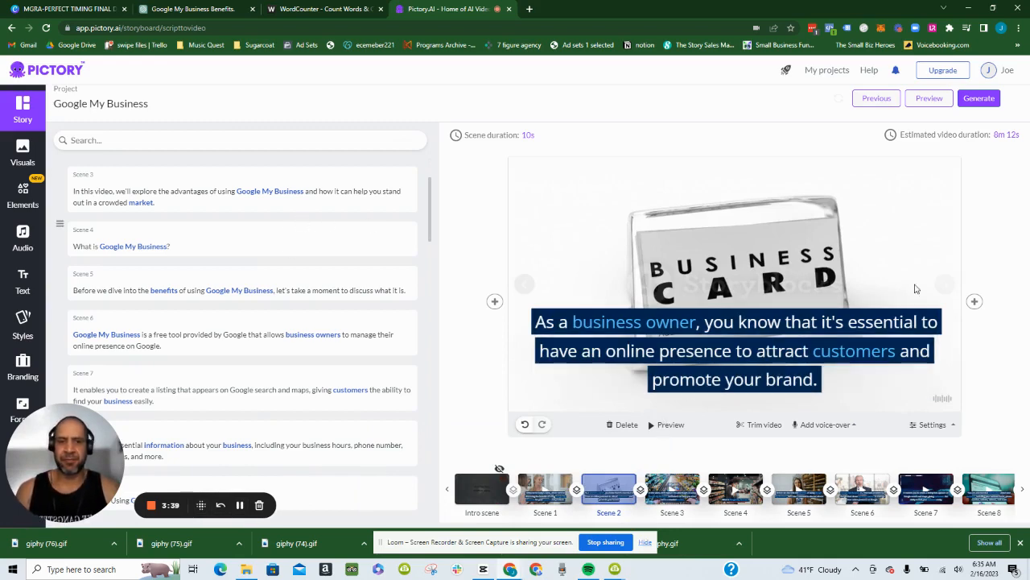
scroll(397, 285, down, 3)
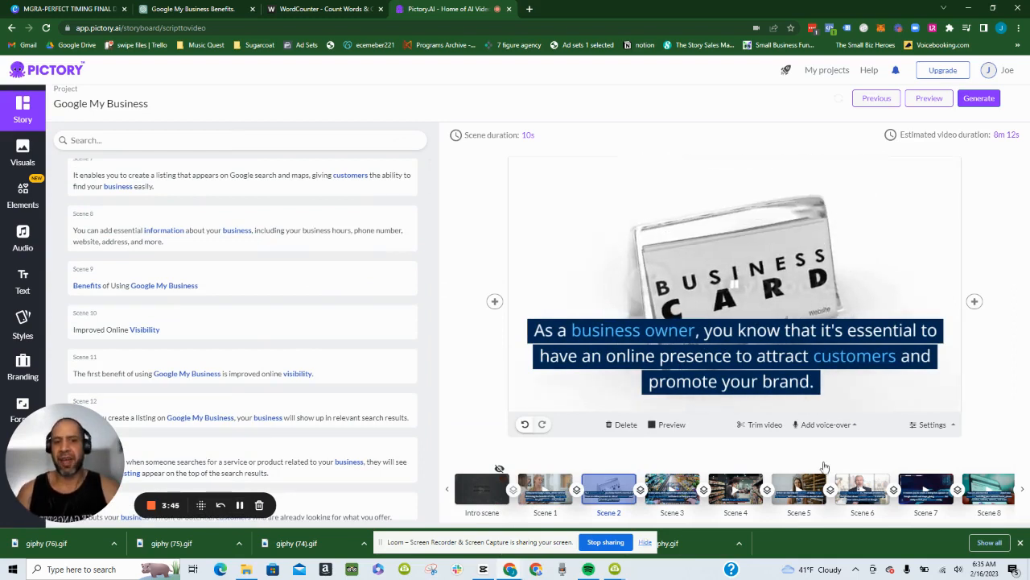
click(822, 426)
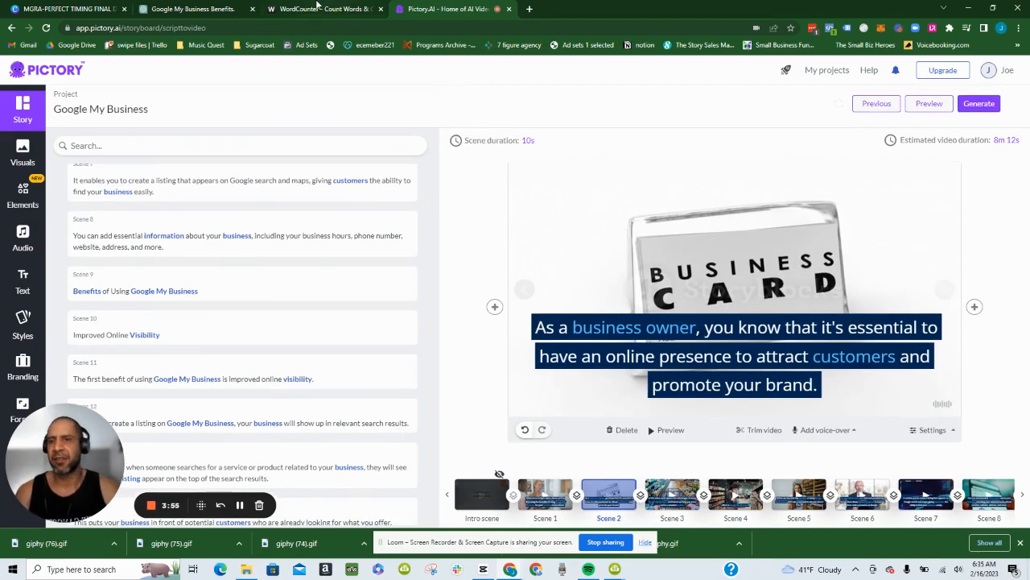
- Switch to WordCounter and copy the complete Google My Business script
click(193, 9)
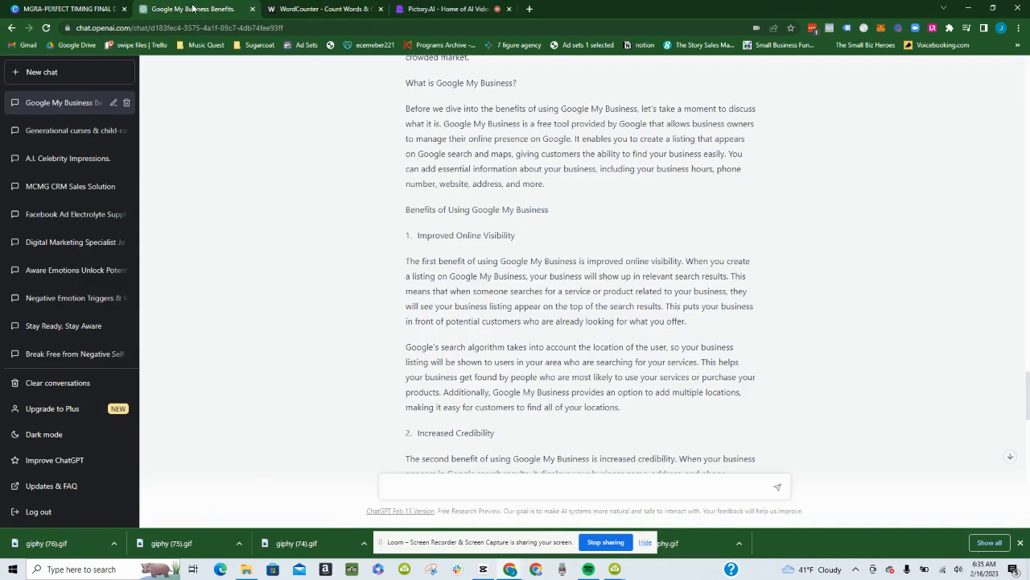
click(326, 8)
right_click(300, 202)
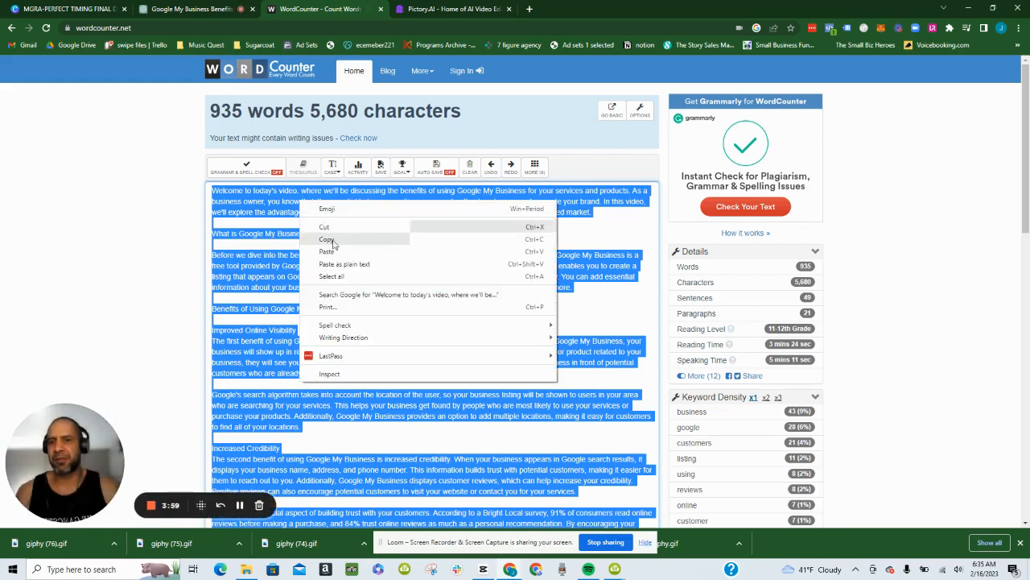
click(326, 239)
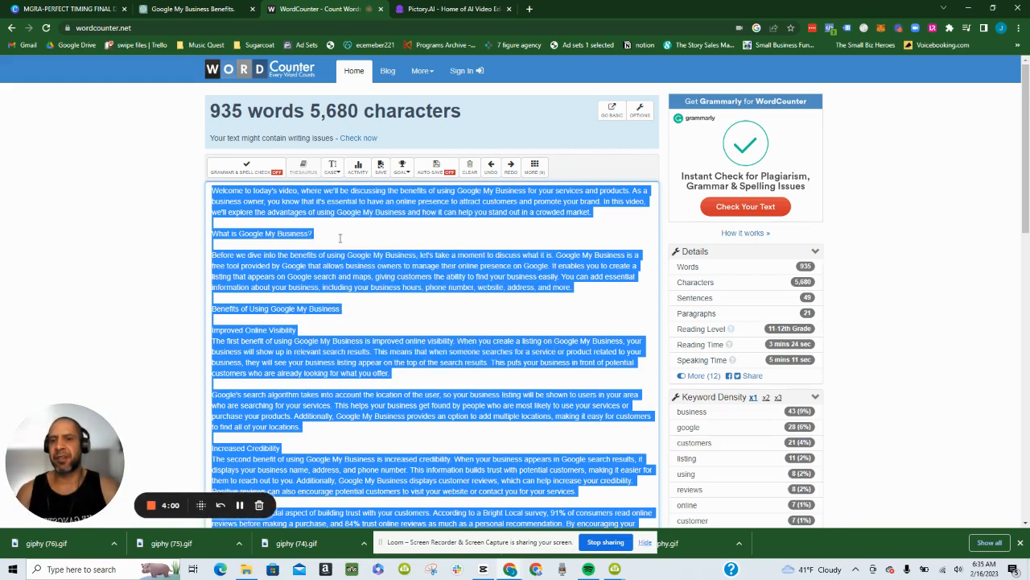
- Open the existing Voicebooking voice-over generator project in a new browser tab
click(530, 9)
text(v)
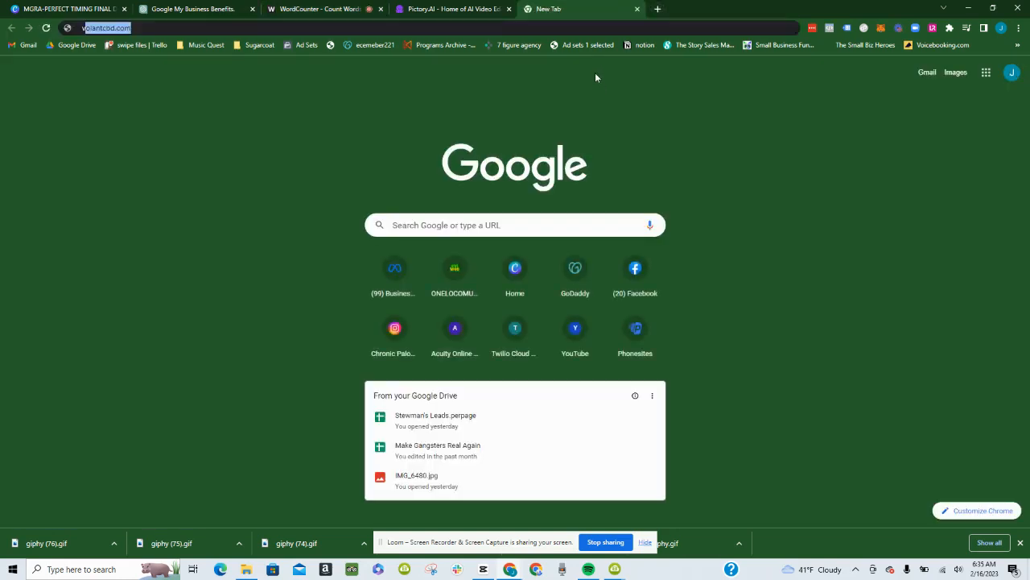
text(oi)
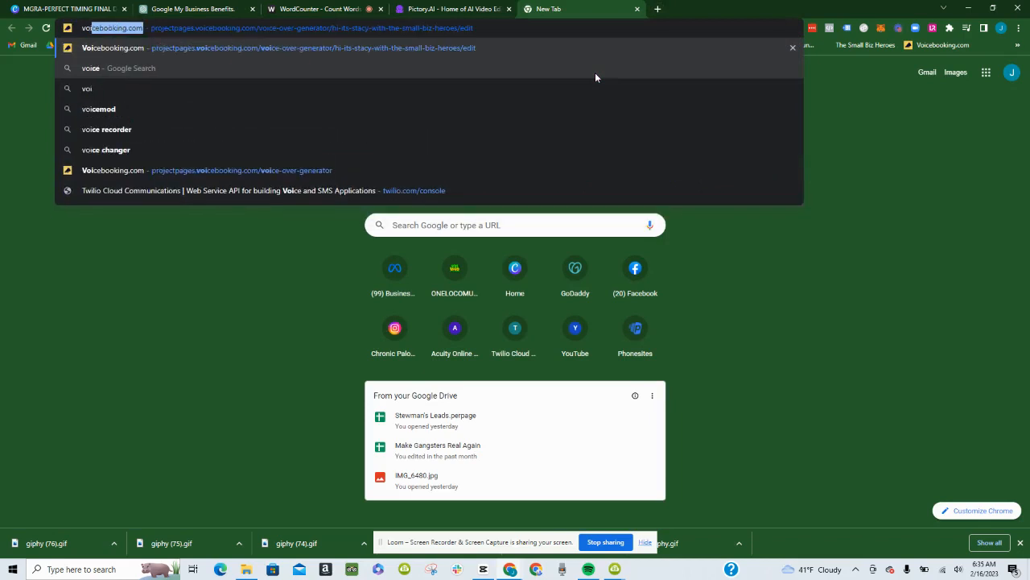
key(Return)
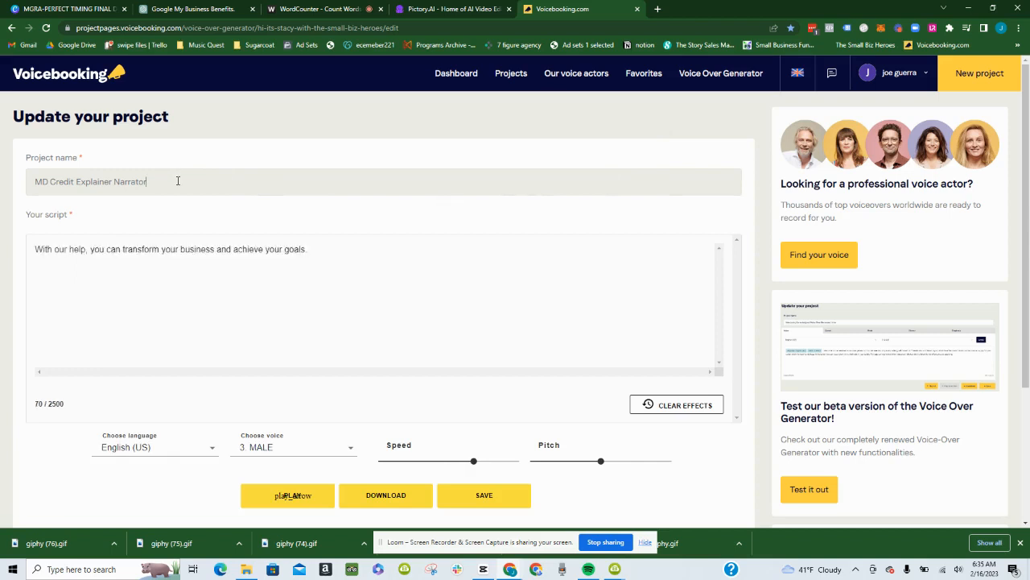
- Rename the voice-over project "Google My Business"
triple_click(178, 181)
text(Go)
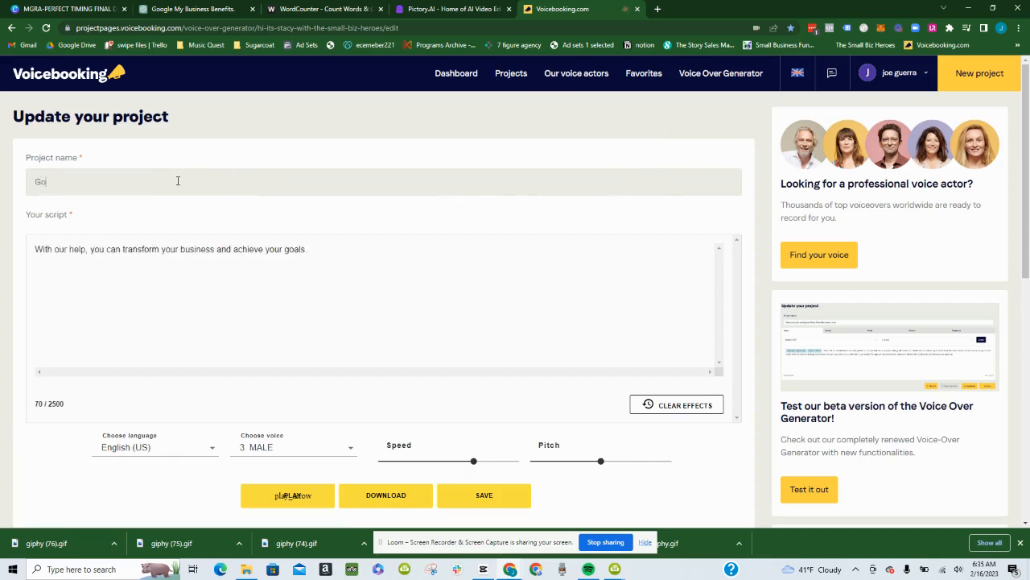
text(ogle My Business)
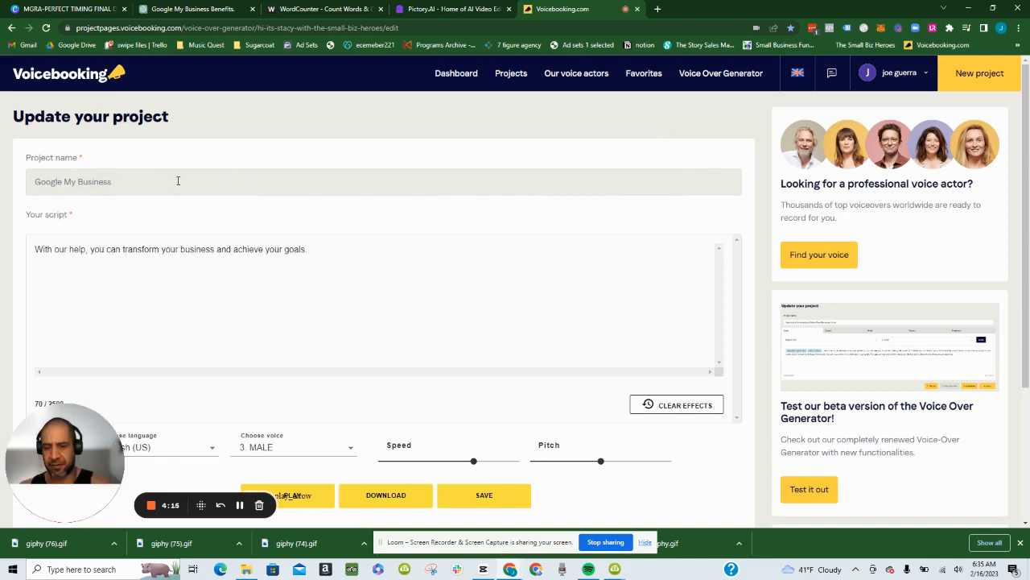
- Replace the project's script text with the copied full script and check how far the pasted text reaches
triple_click(207, 250)
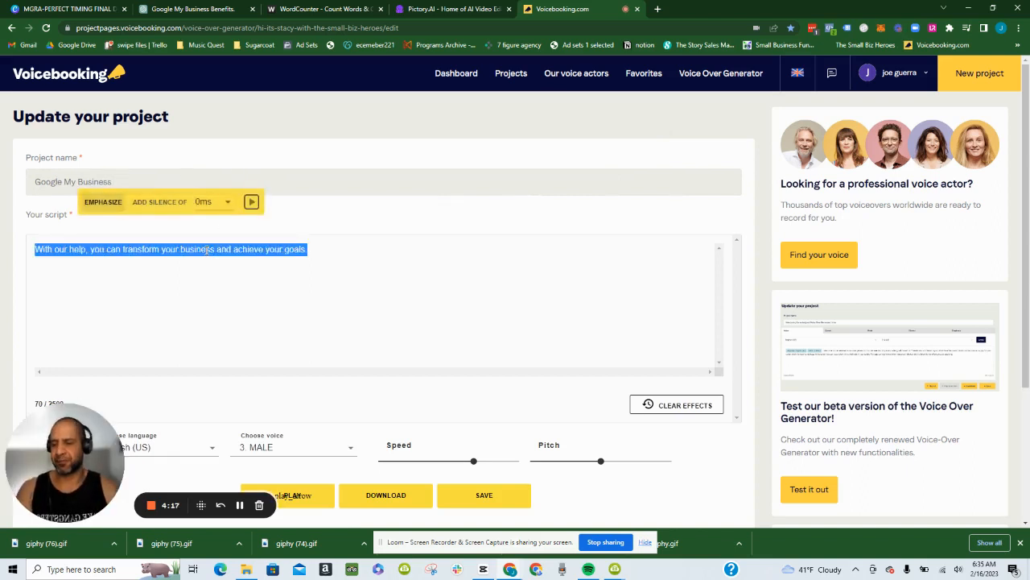
key(ctrl+v)
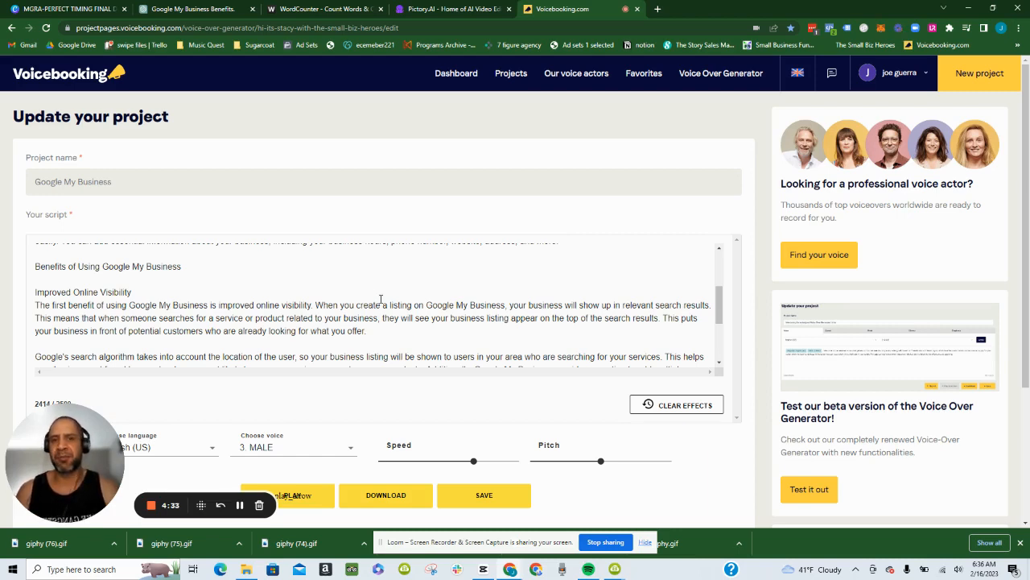
scroll(382, 300, down, 2)
scroll(382, 300, down, 1)
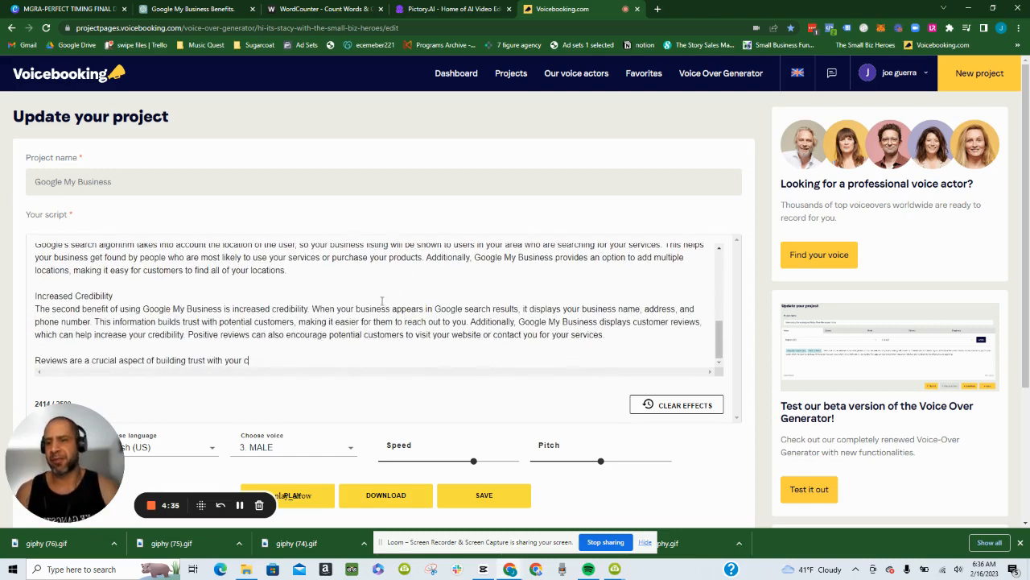
scroll(381, 300, down, 2)
scroll(377, 304, up, 2)
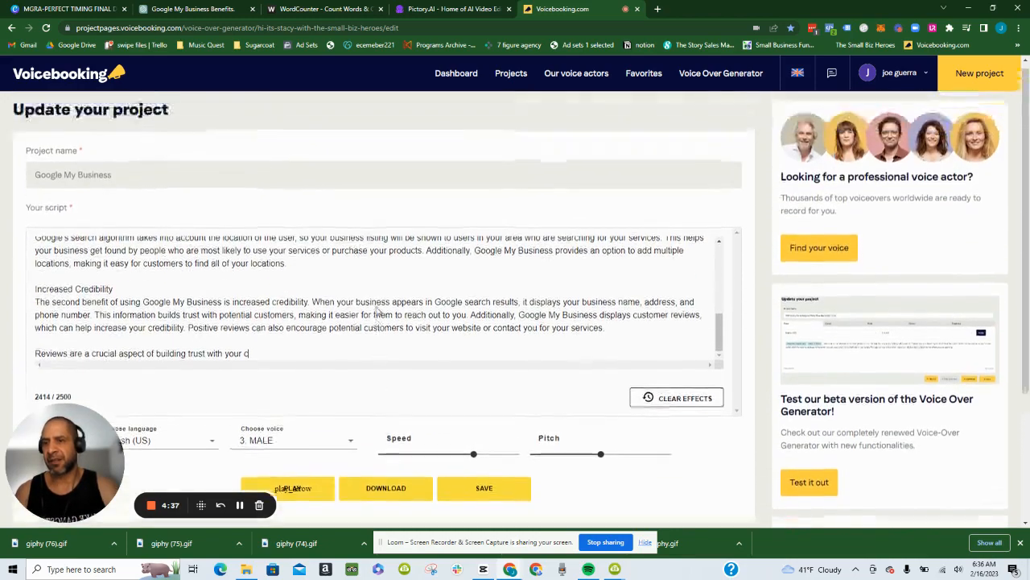
scroll(376, 307, up, 5)
scroll(370, 306, down, 8)
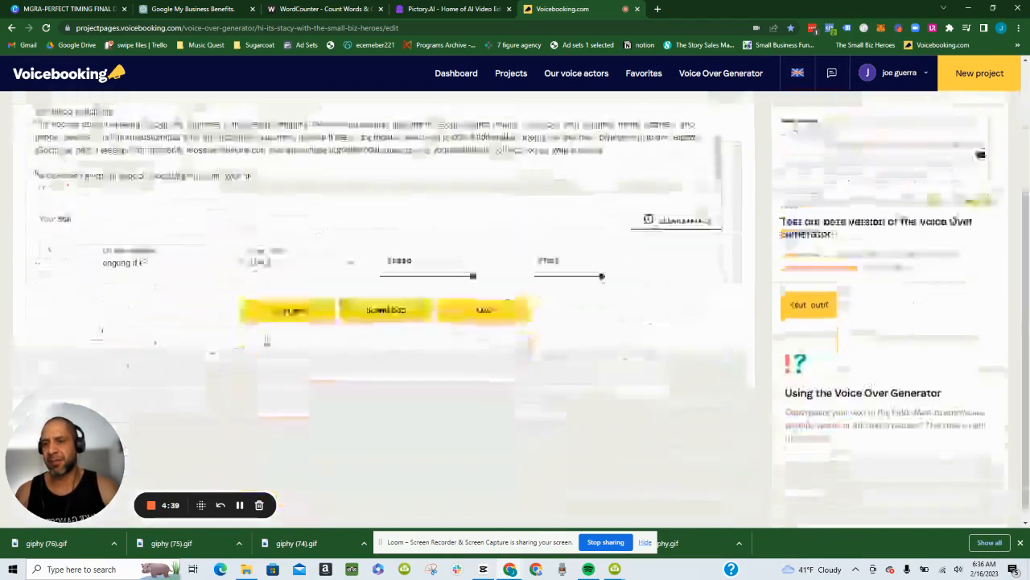
drag(250, 169, 377, 4)
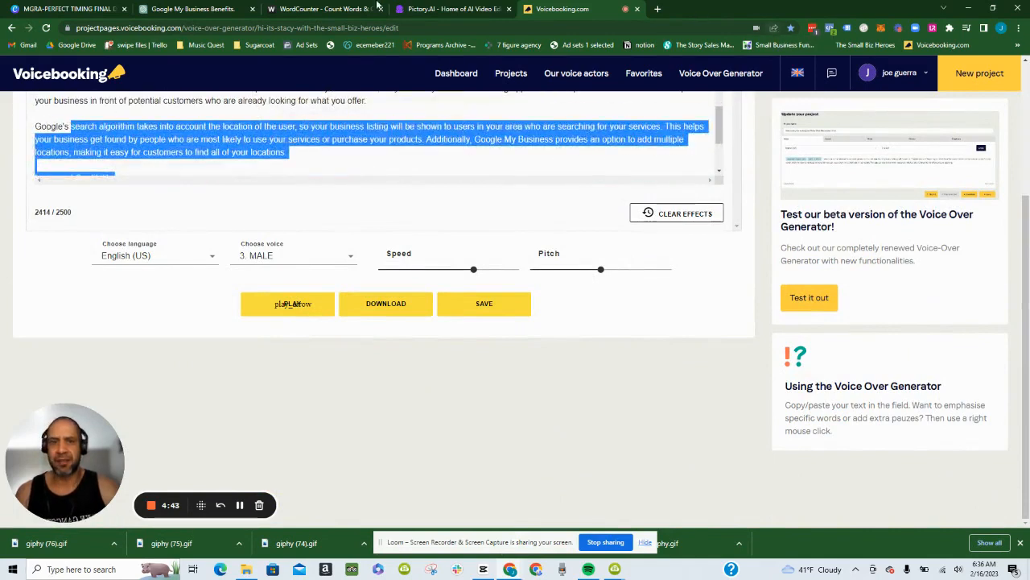
- Switch to Pictory and copy the full scene 1 sentence from the story, allowing the site clipboard access
click(439, 6)
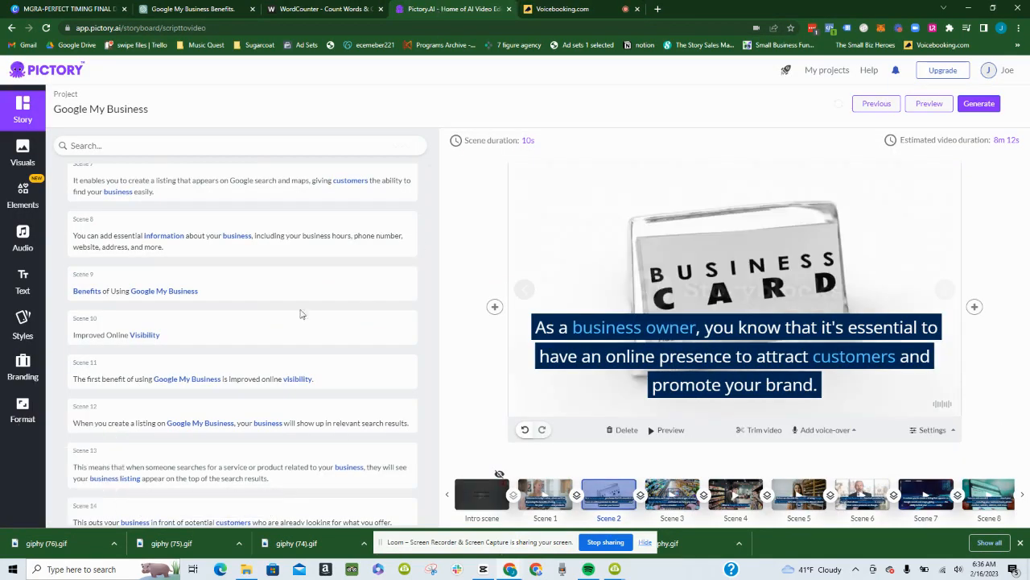
click(177, 198)
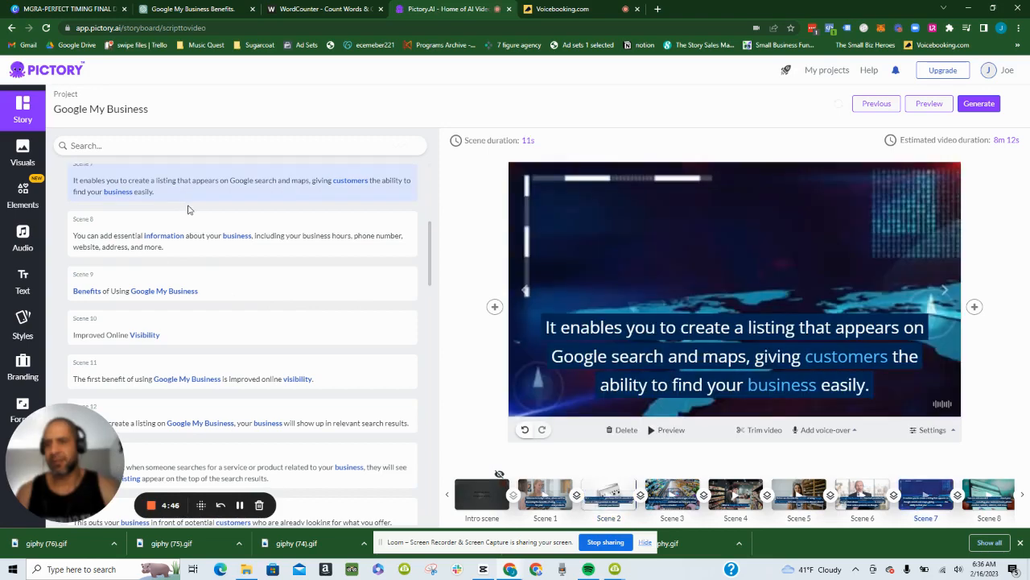
scroll(189, 211, up, 5)
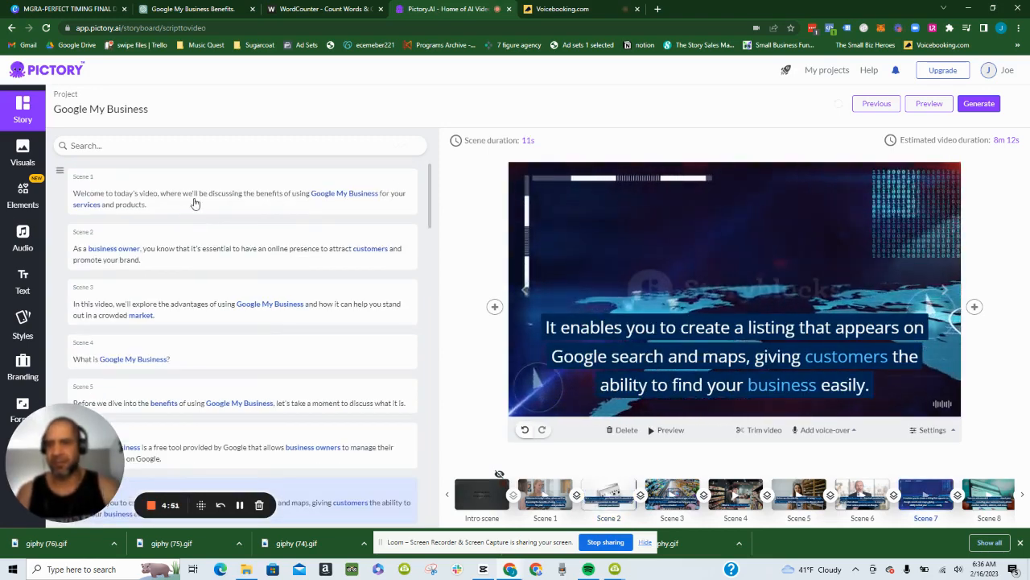
drag(73, 193, 137, 204)
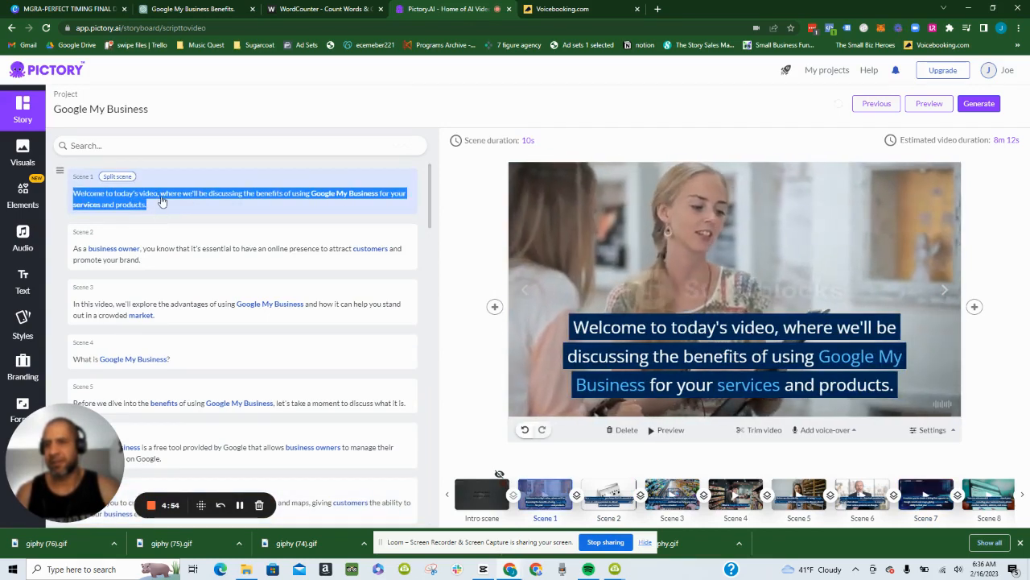
click(163, 196)
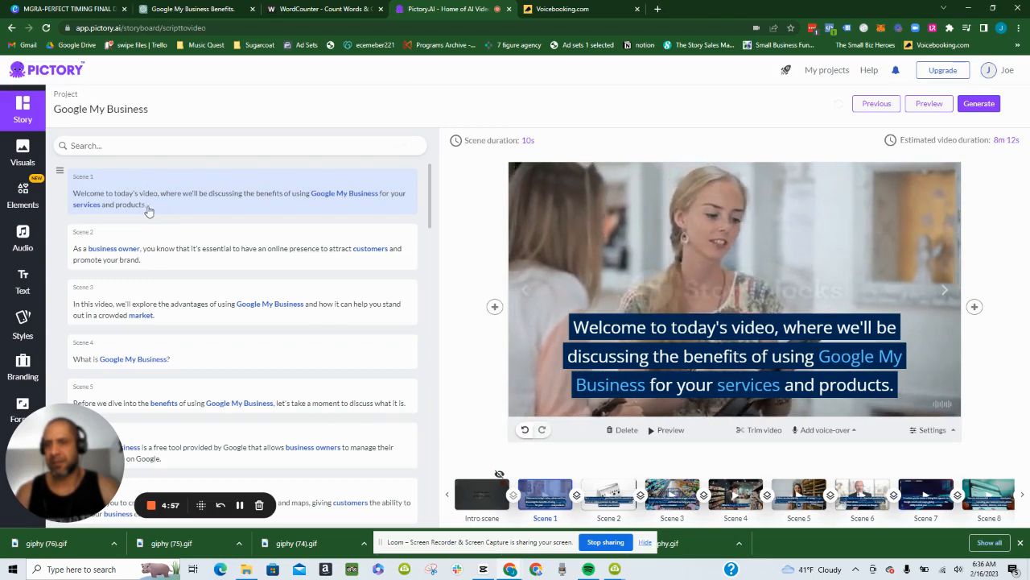
double_click(82, 193)
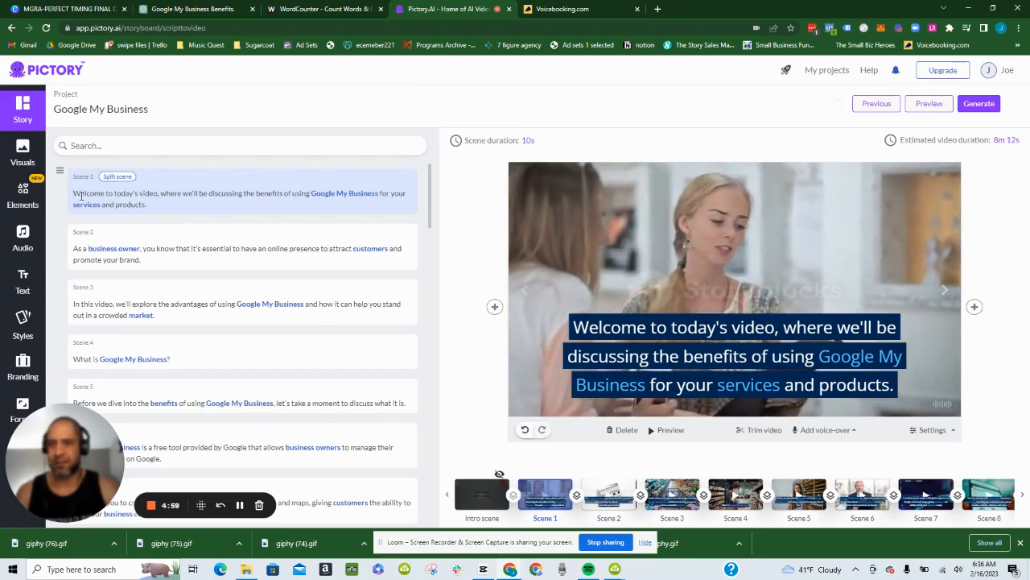
triple_click(81, 194)
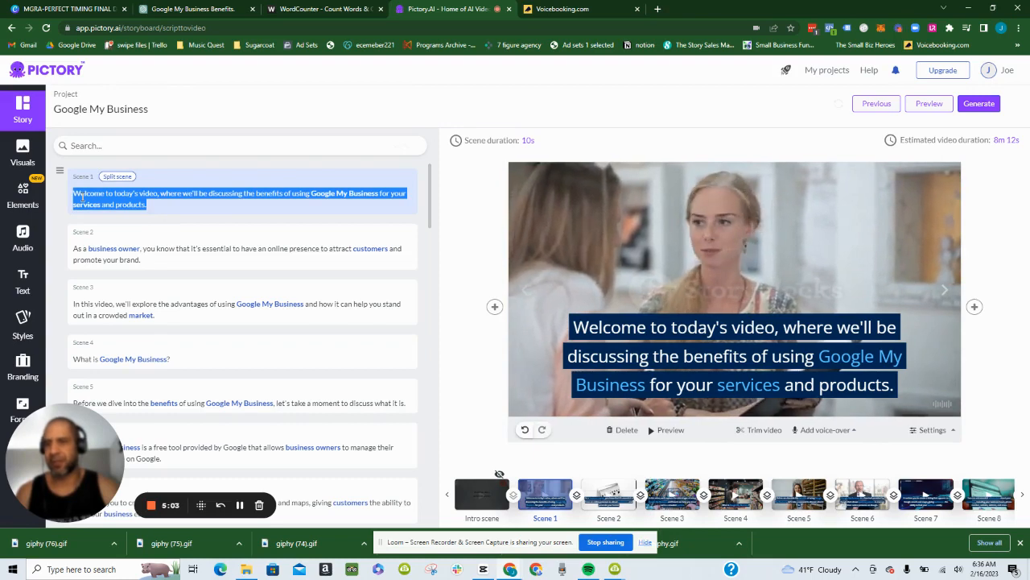
key(ctrl+c)
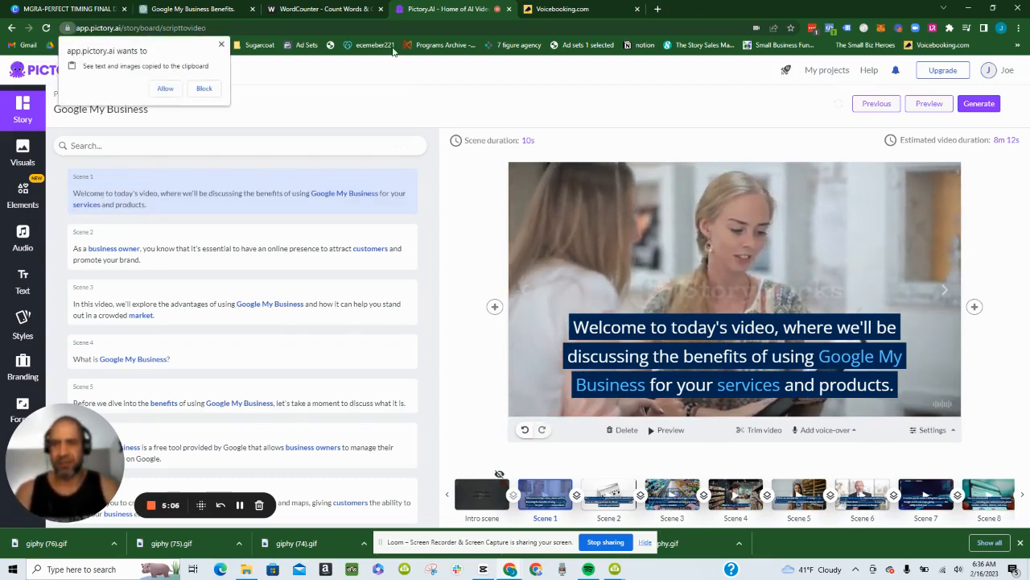
click(165, 90)
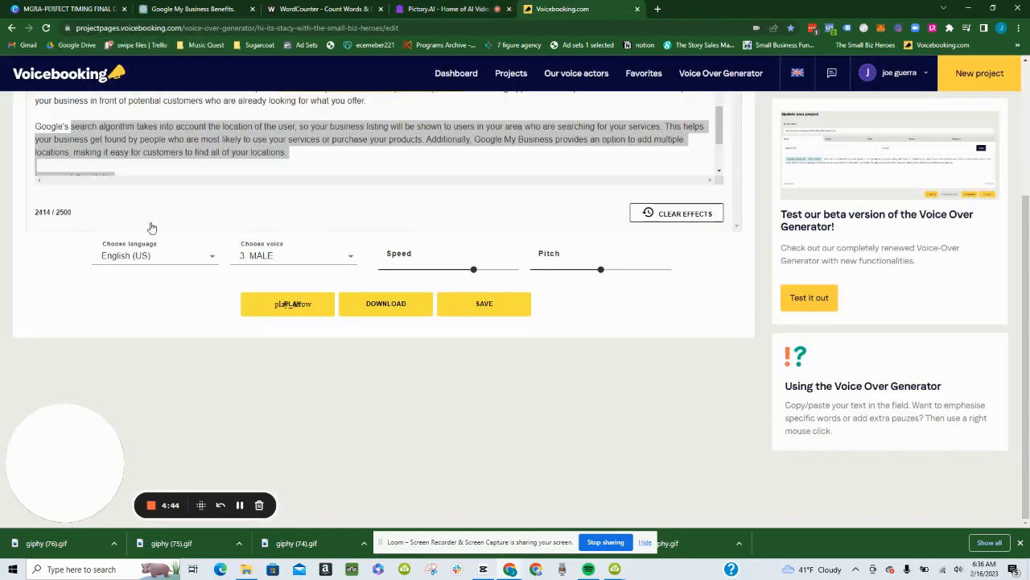
- Switch to Voicebooking and delete the end of the pasted script, from the search algorithm paragraph onward
key(BackSpace)
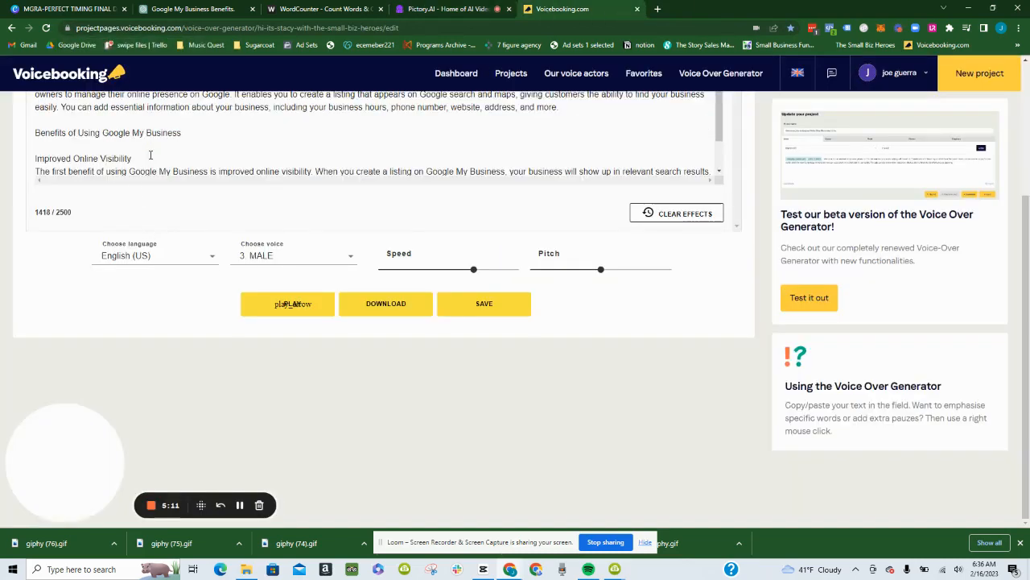
key(BackSpace)
key(BackSpace)
key(BackSpace)
key(BackSpace)
key(BackSpace)
key(BackSpace)
key(BackSpace)
key(BackSpace)
key(BackSpace)
key(BackSpace)
key(BackSpace)
key(BackSpace)
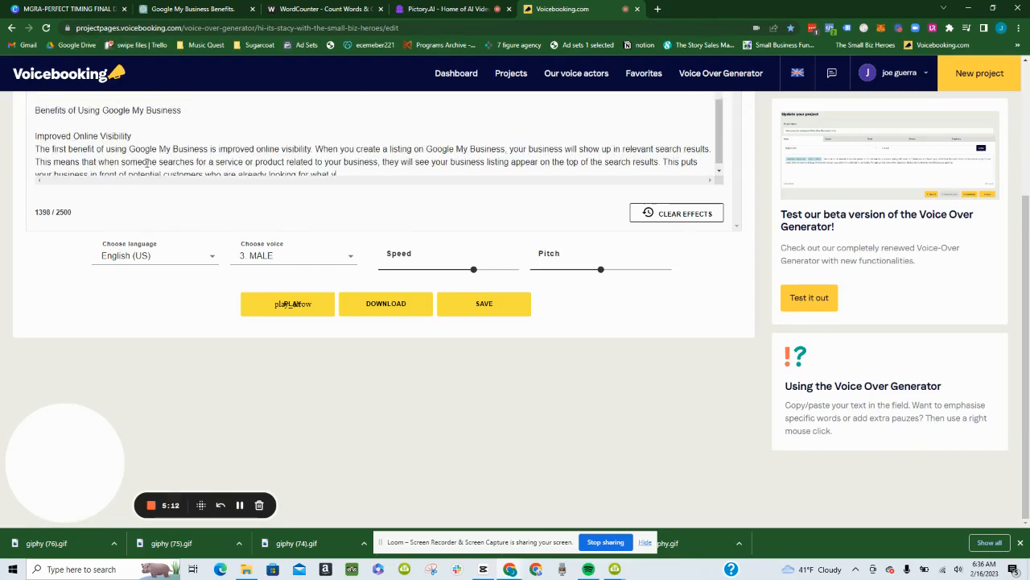
drag(344, 169, 63, 105)
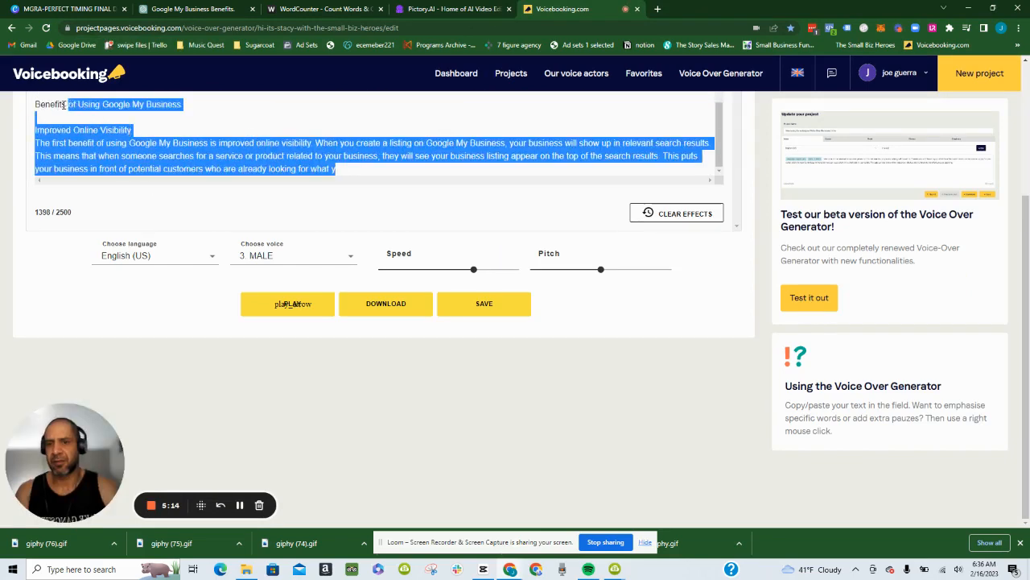
right_click(24, 88)
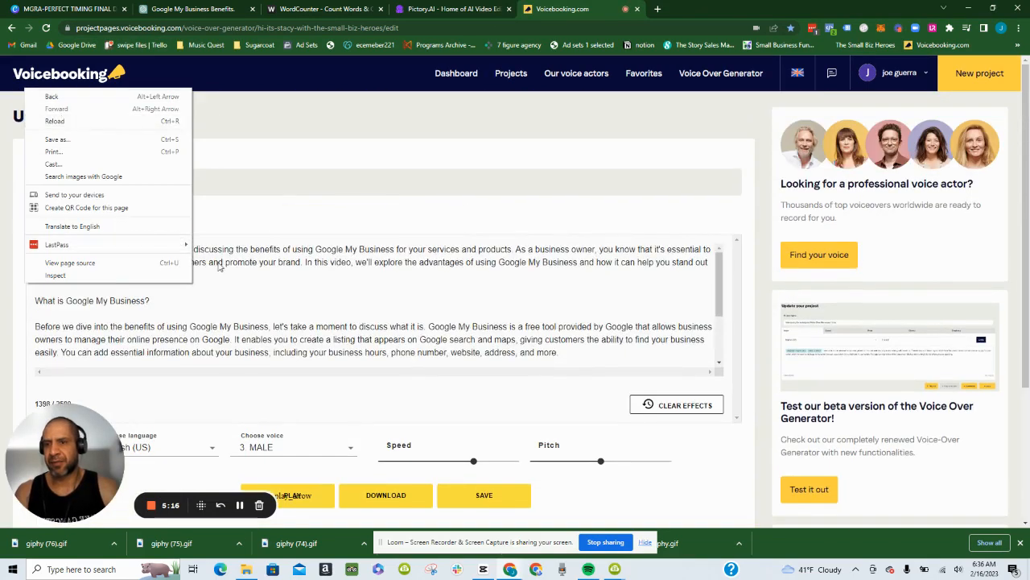
click(247, 292)
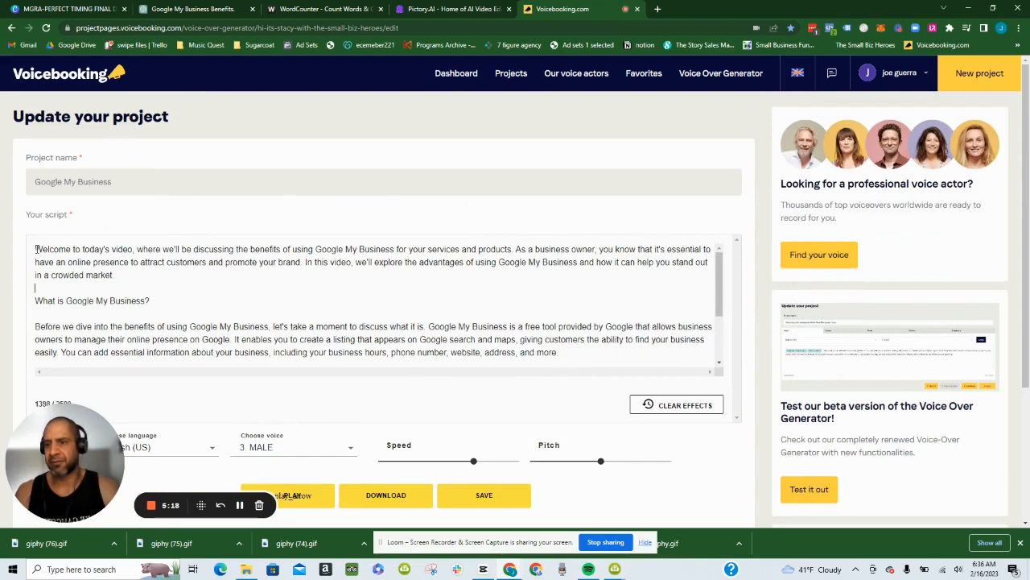
- Replace the whole remaining script with the copied scene 1 sentence, download its voice-over and switch back to Pictory
drag(37, 249, 527, 379)
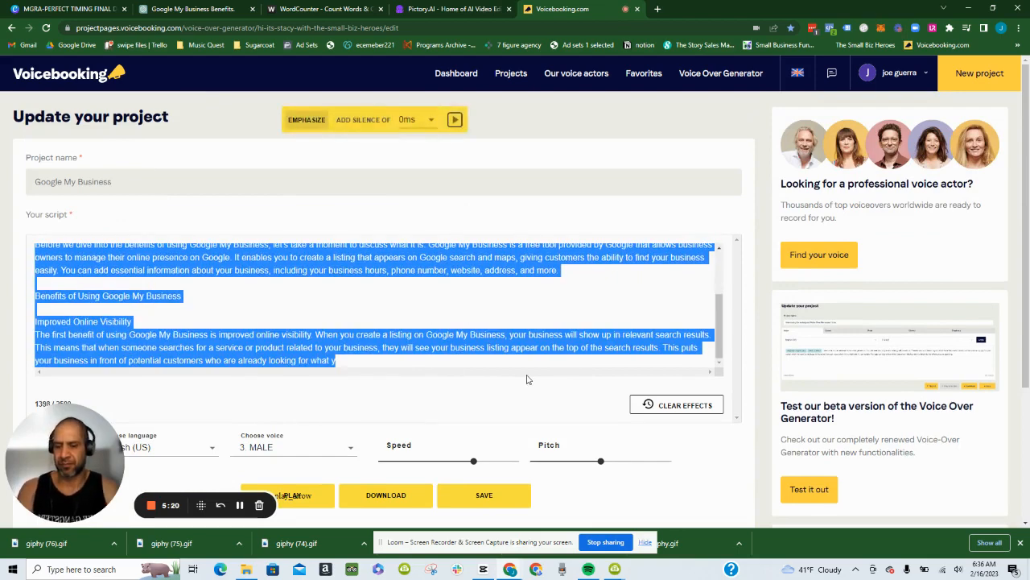
key(BackSpace)
scroll(326, 373, down, 2)
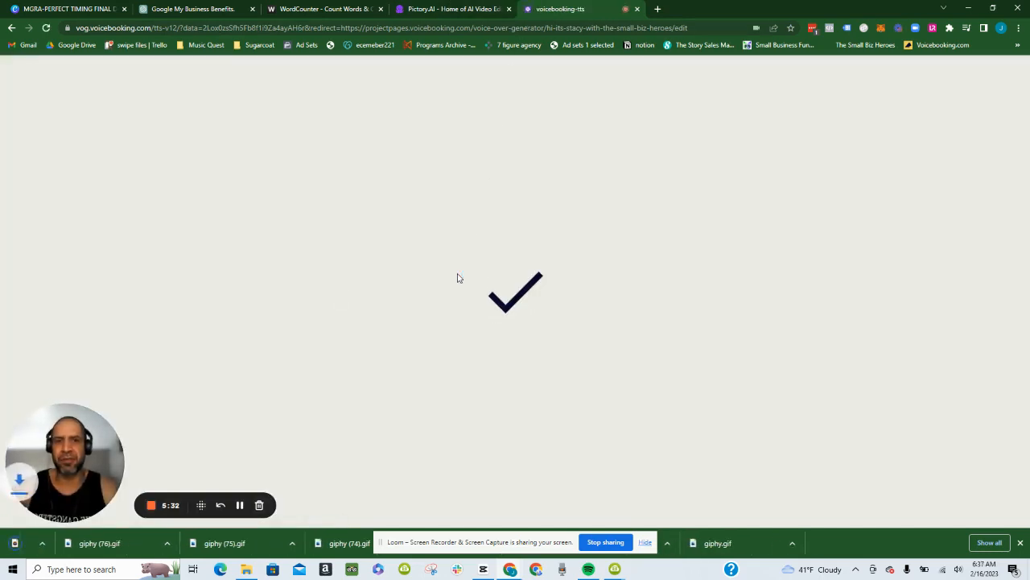
click(453, 8)
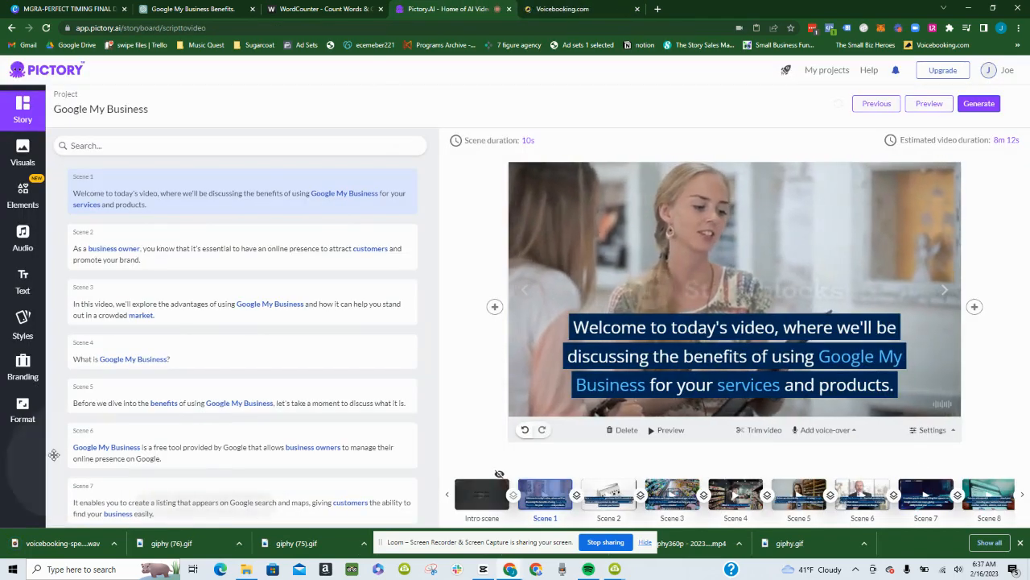
- Upload the downloaded voicebooking-speech (6).wav as a voice-over and apply it to the current scene, scene 1
click(825, 430)
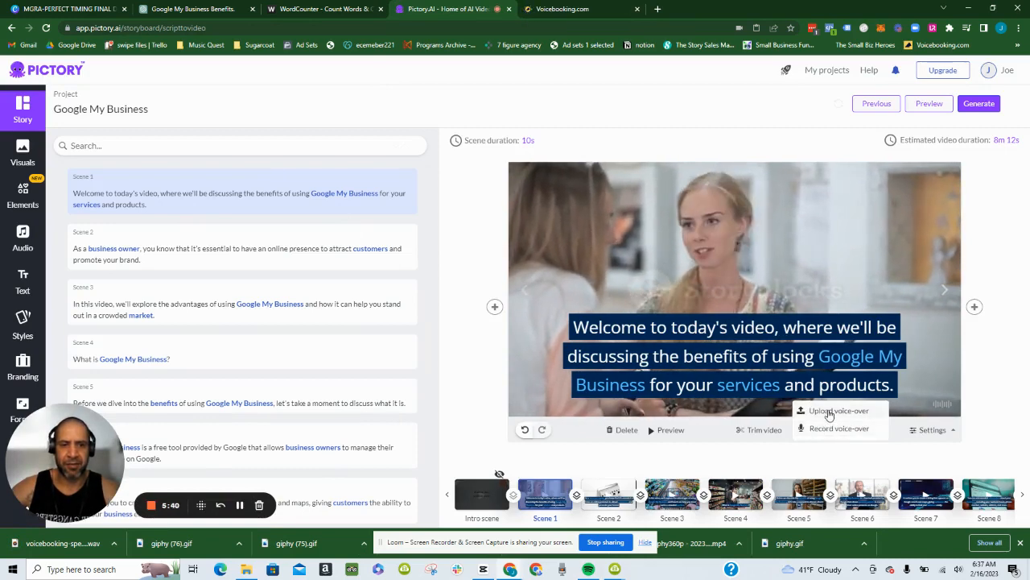
click(829, 413)
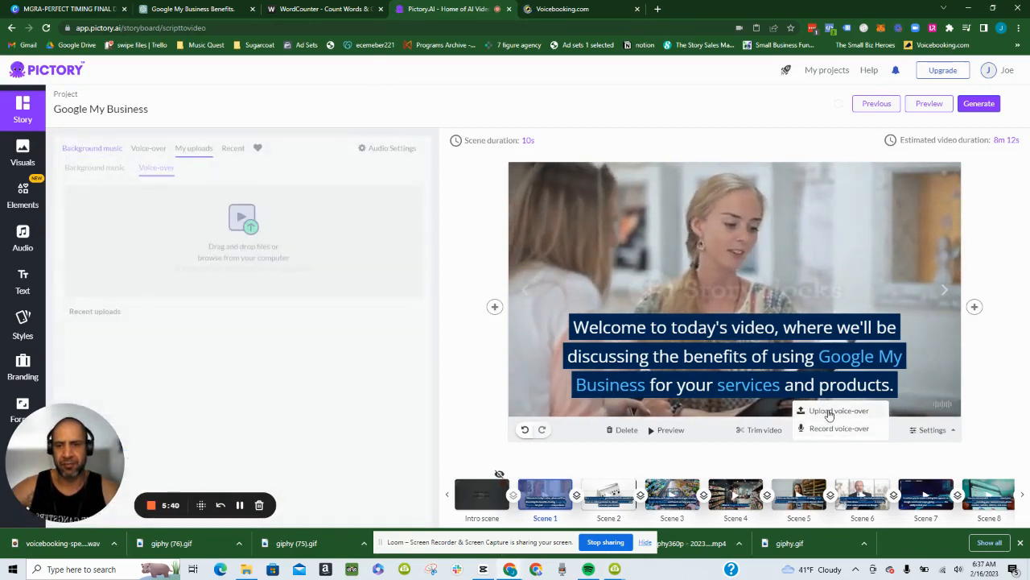
drag(84, 544, 223, 242)
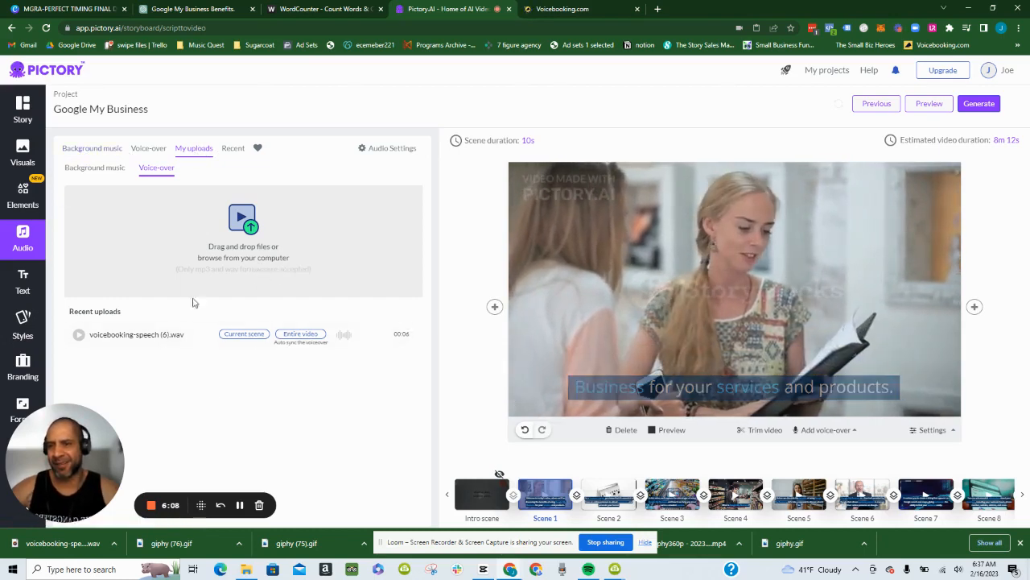
click(244, 334)
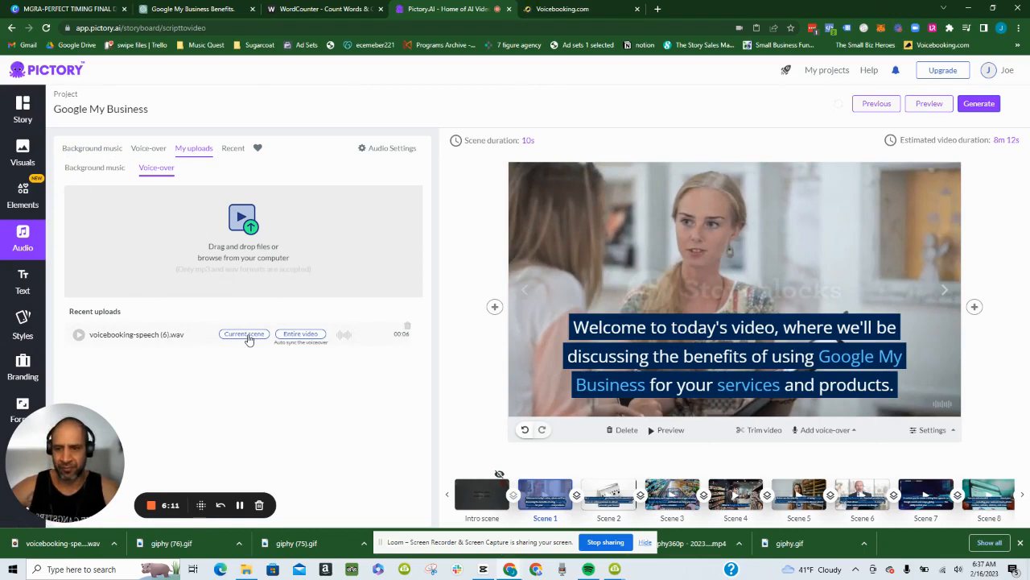
click(246, 334)
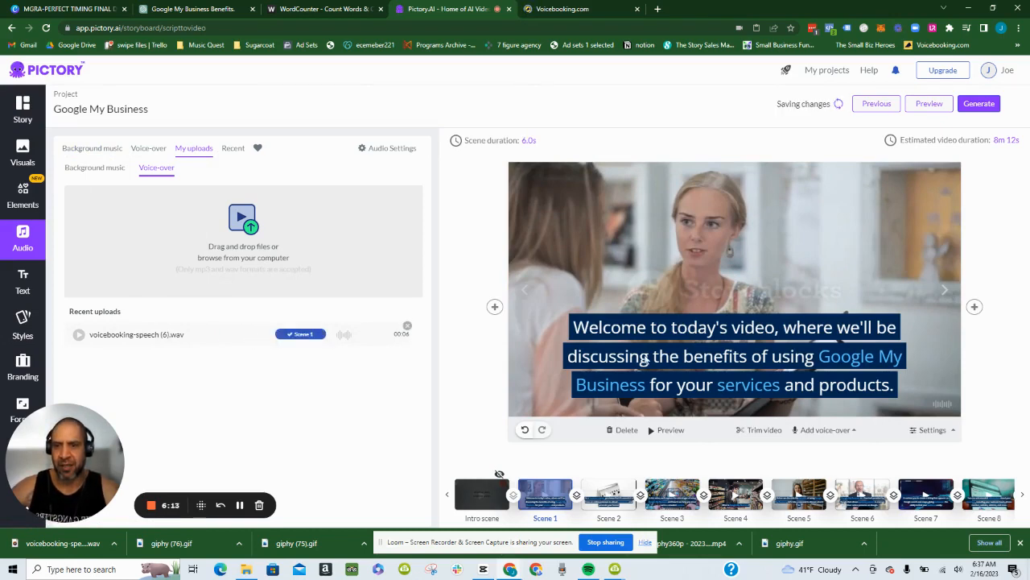
- Play scene 1 to check its voice-over against the caption, view the output options for generating, and stop playback
click(670, 431)
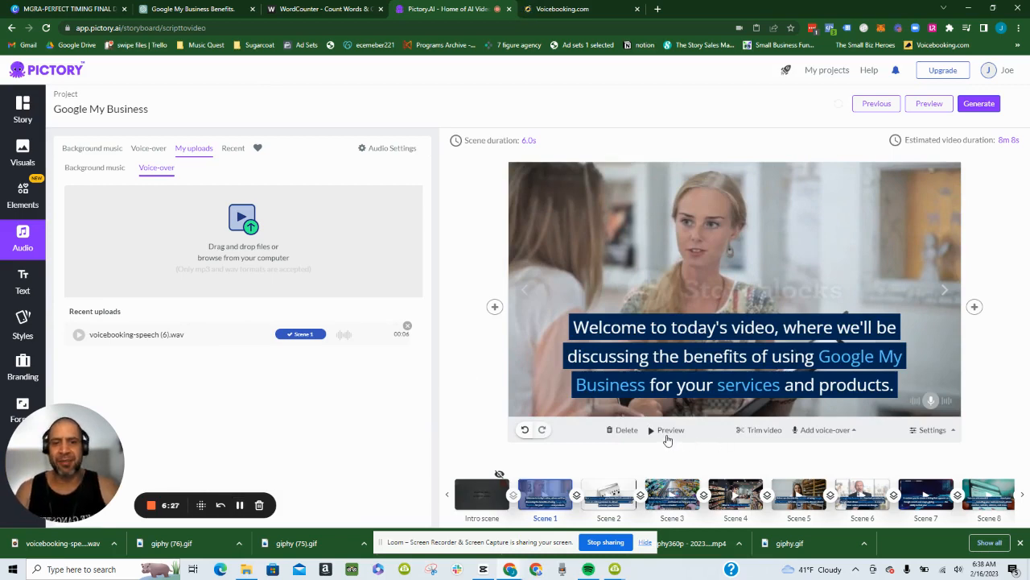
click(668, 430)
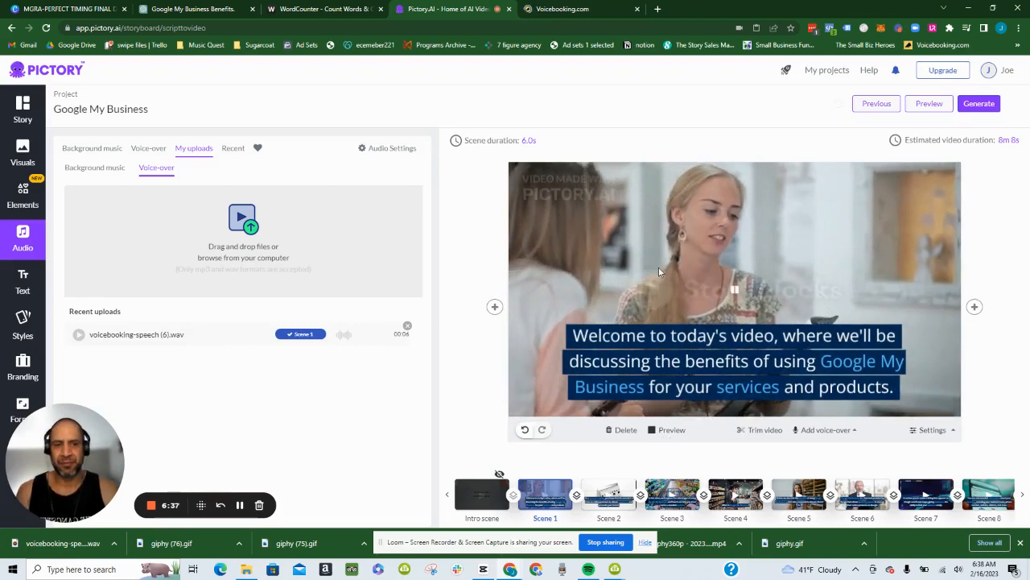
click(975, 105)
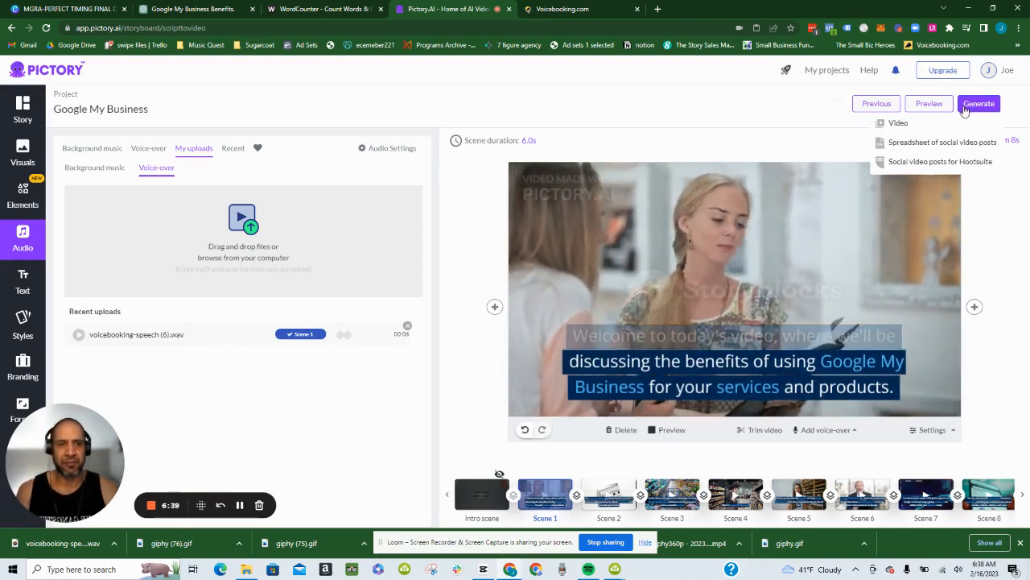
click(734, 291)
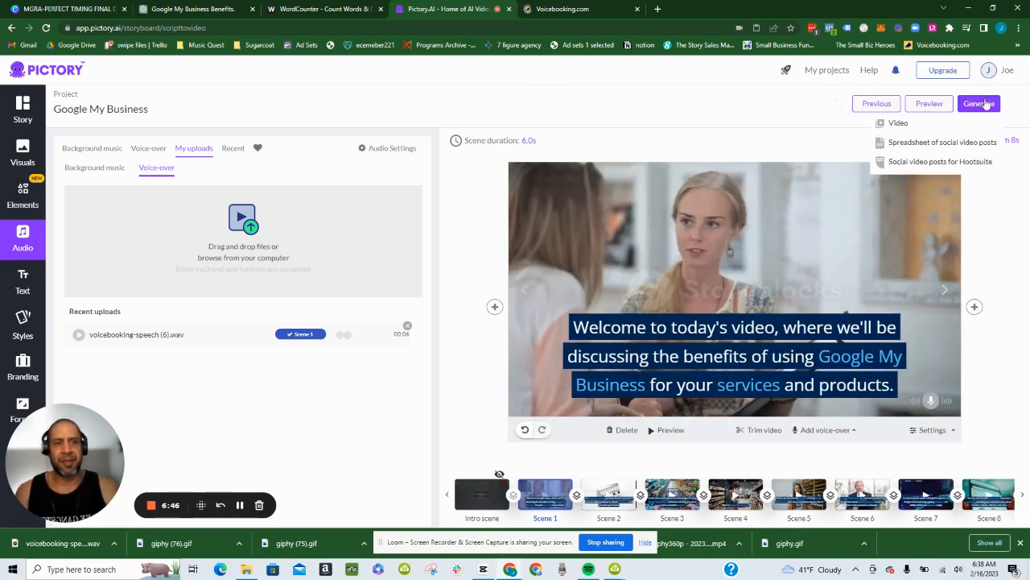
- Preview the whole Google My Business video, close the preview and return to the generate options
click(929, 104)
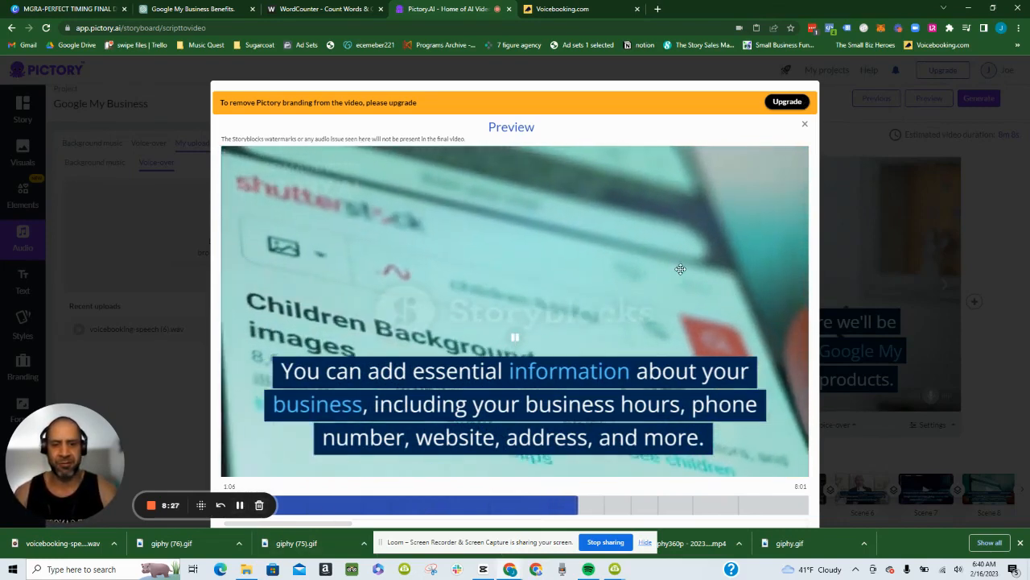
click(804, 127)
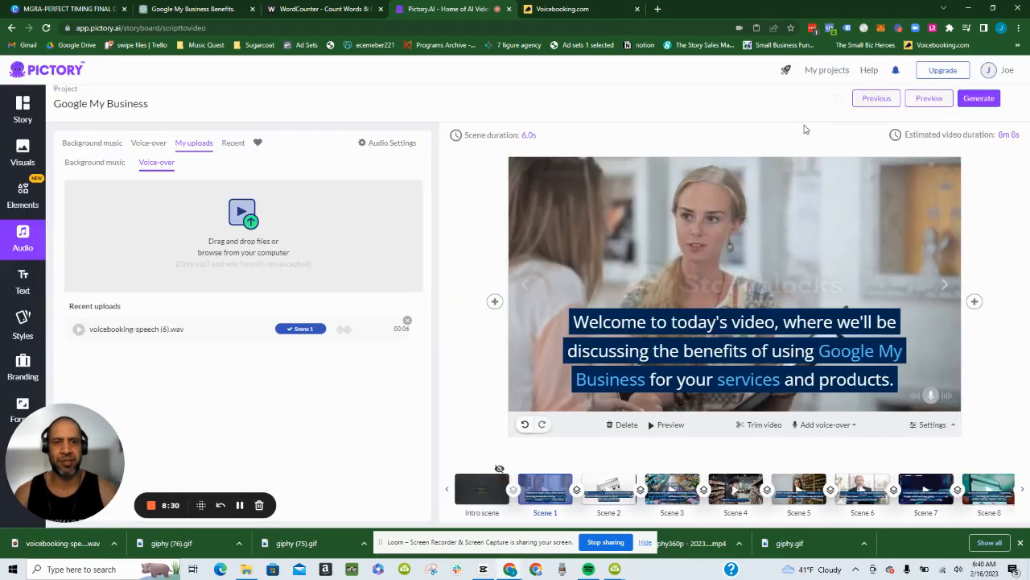
click(982, 99)
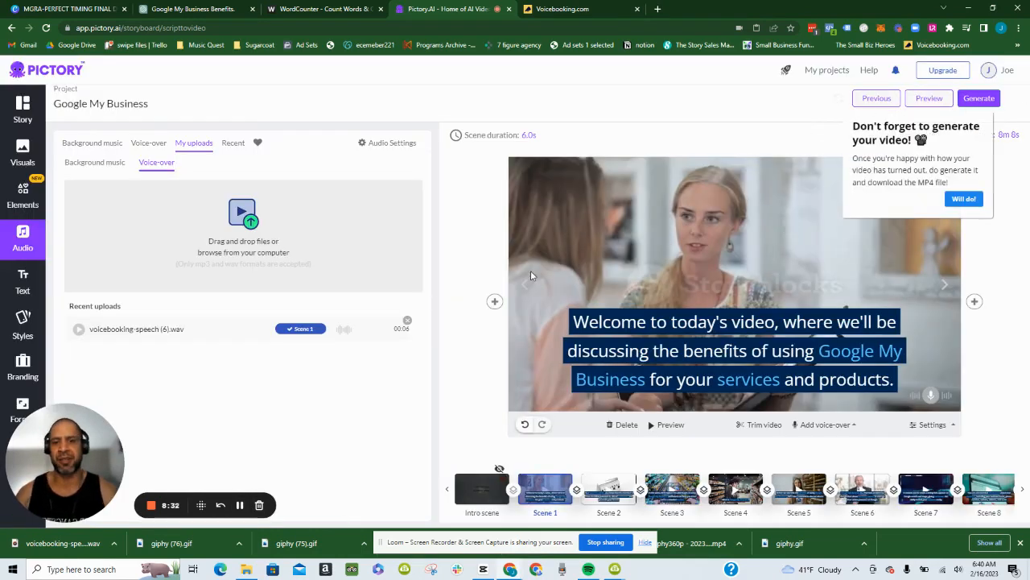